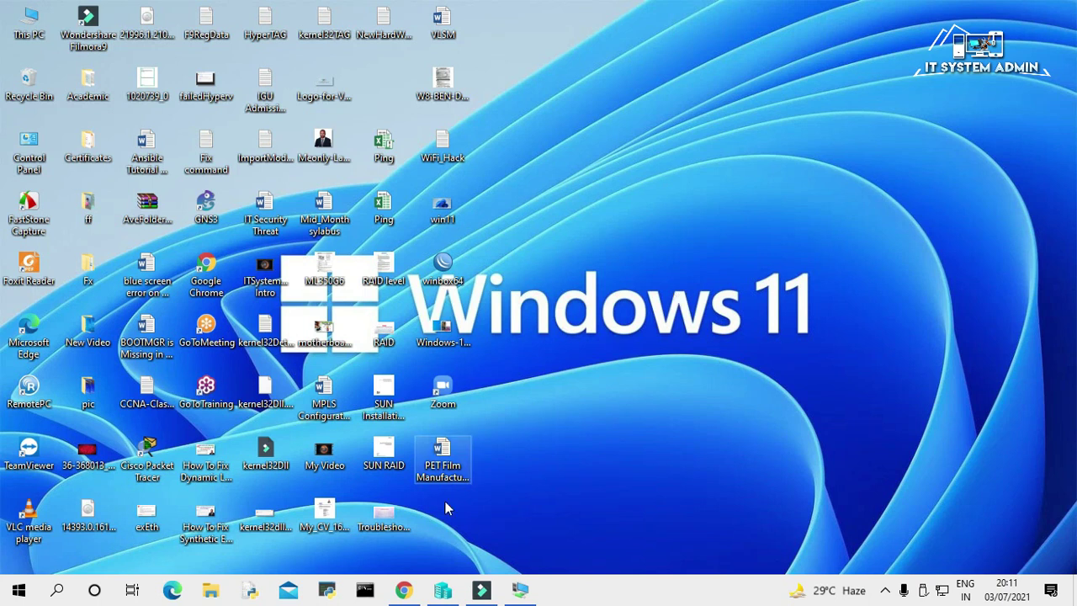
Bring the Windows 11 requirements page in Chrome to the front, then move to the clean Windows 10 PC.
{"action": "left_click", "coordinate": [404, 589]}
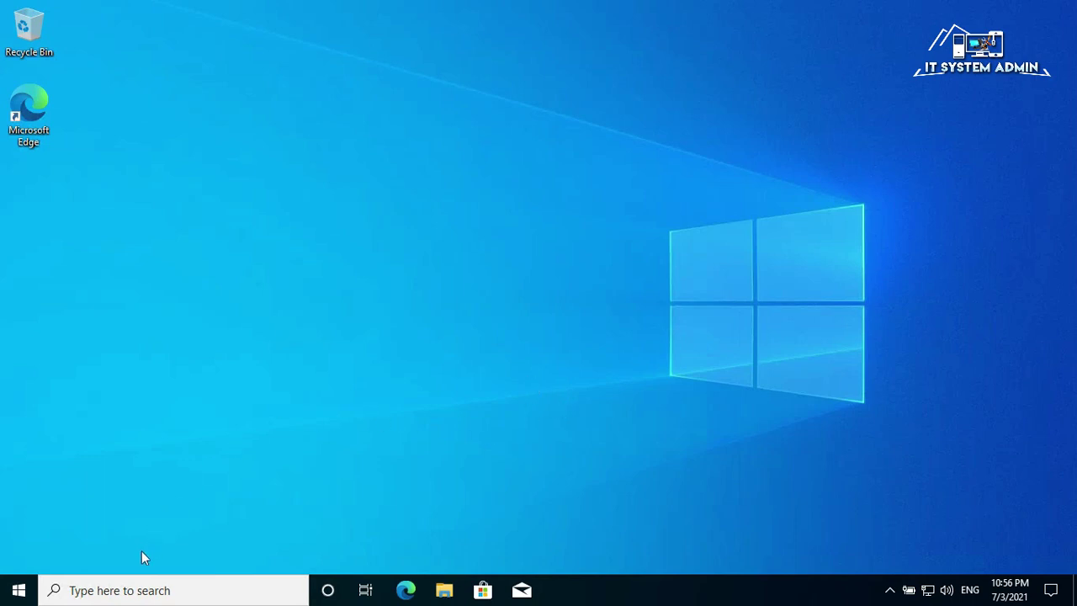
{"action": "left_click", "coordinate": [141, 588]}
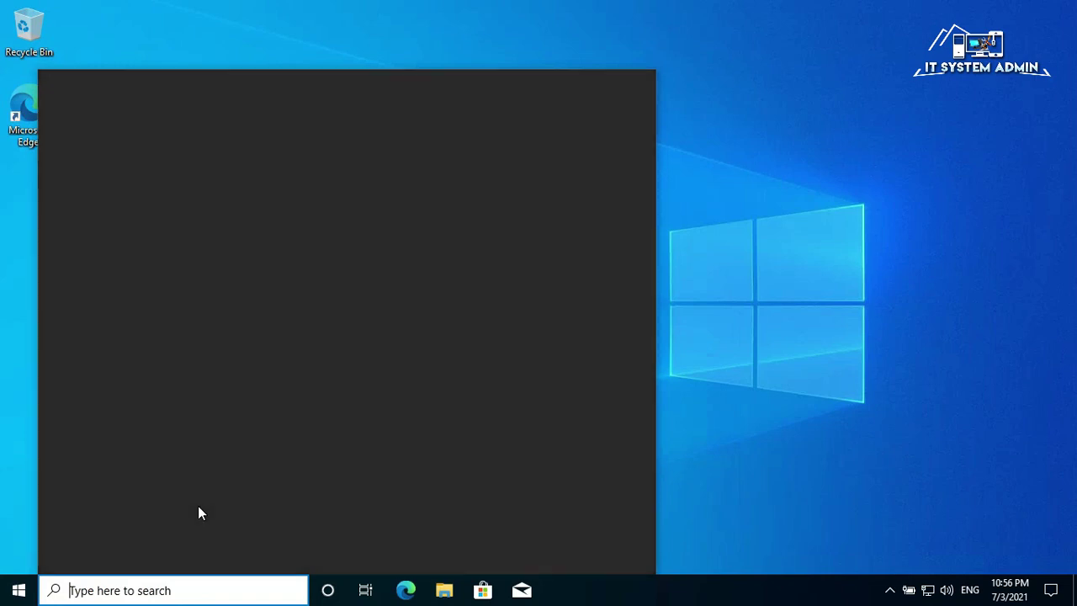
{"action": "type", "text": "system"}
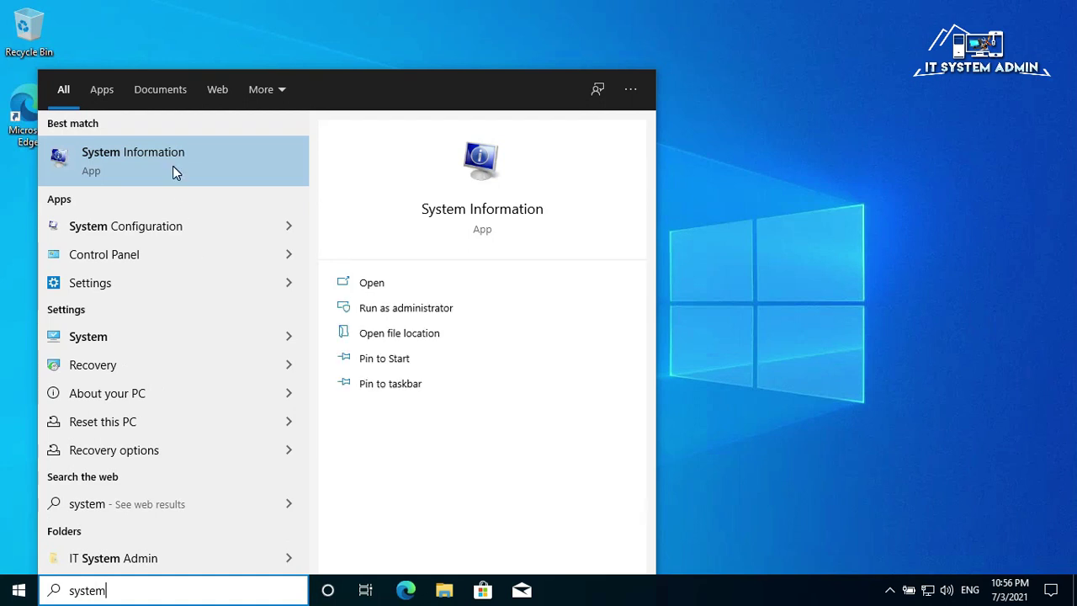
{"action": "left_click", "coordinate": [199, 159]}
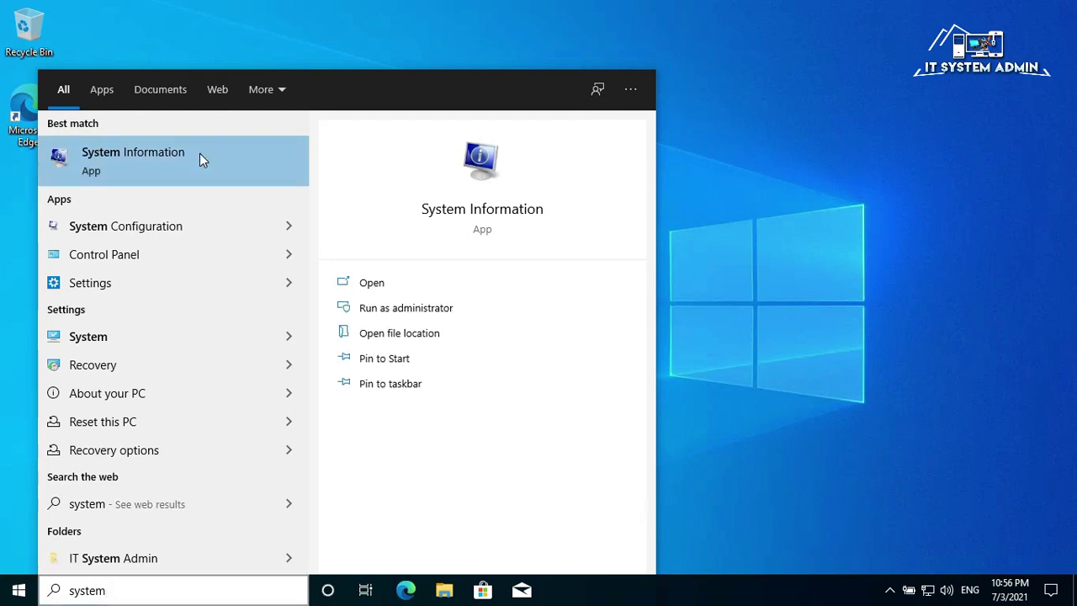
{"action": "right_click", "coordinate": [200, 160]}
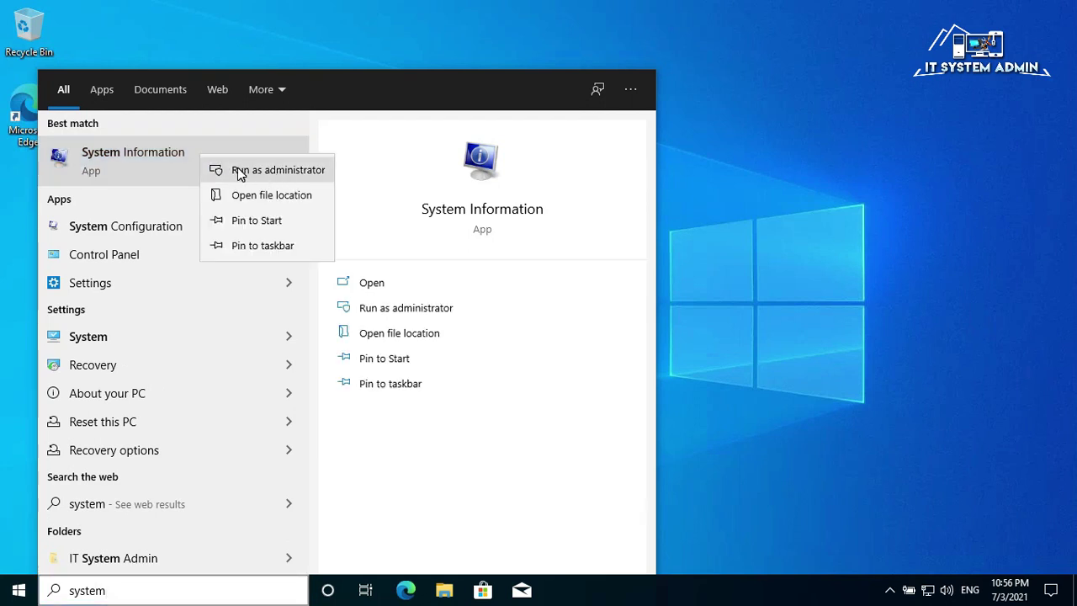
{"action": "left_click", "coordinate": [227, 170]}
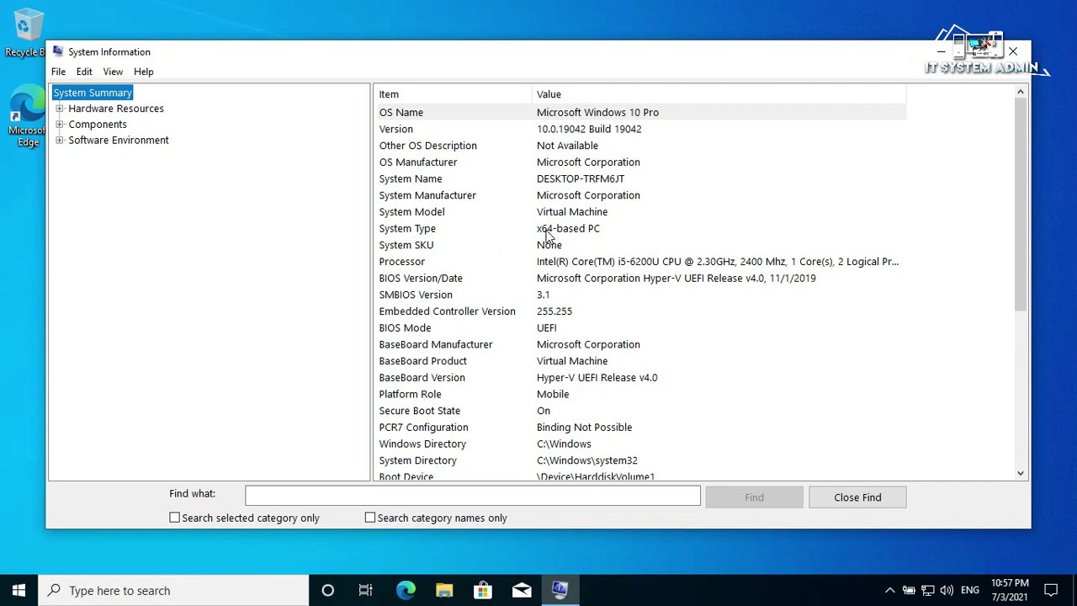
{"action": "left_click", "coordinate": [546, 228]}
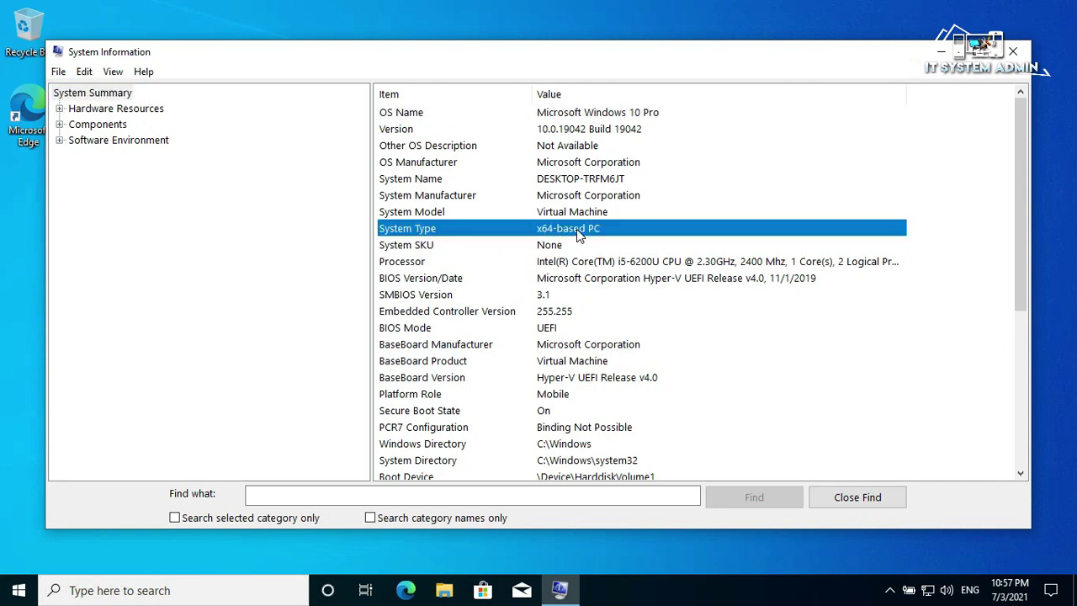
{"action": "left_click", "coordinate": [400, 131]}
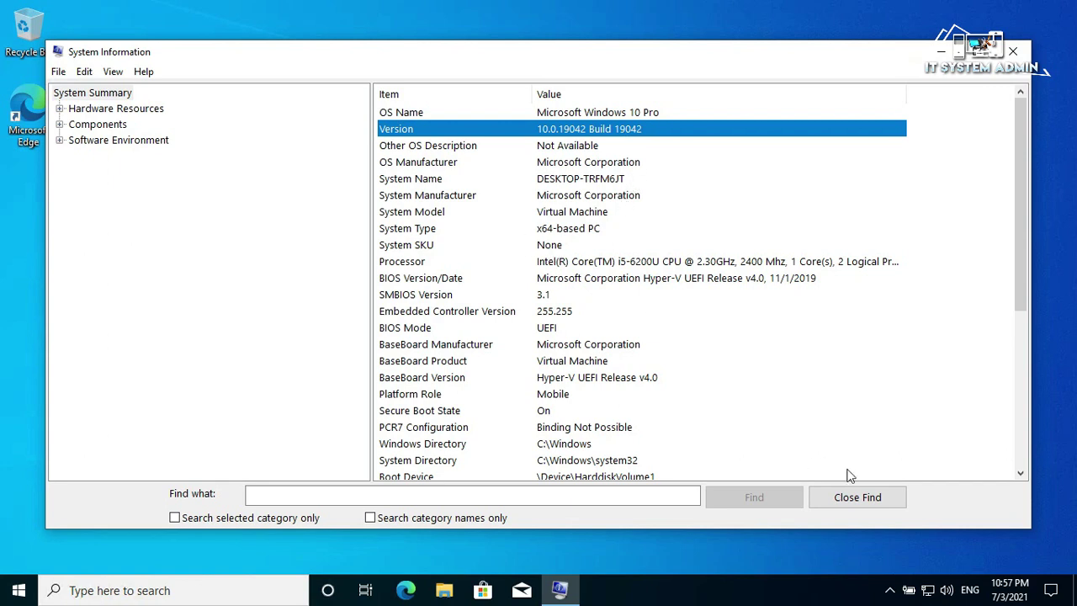
{"action": "left_click", "coordinate": [1013, 52]}
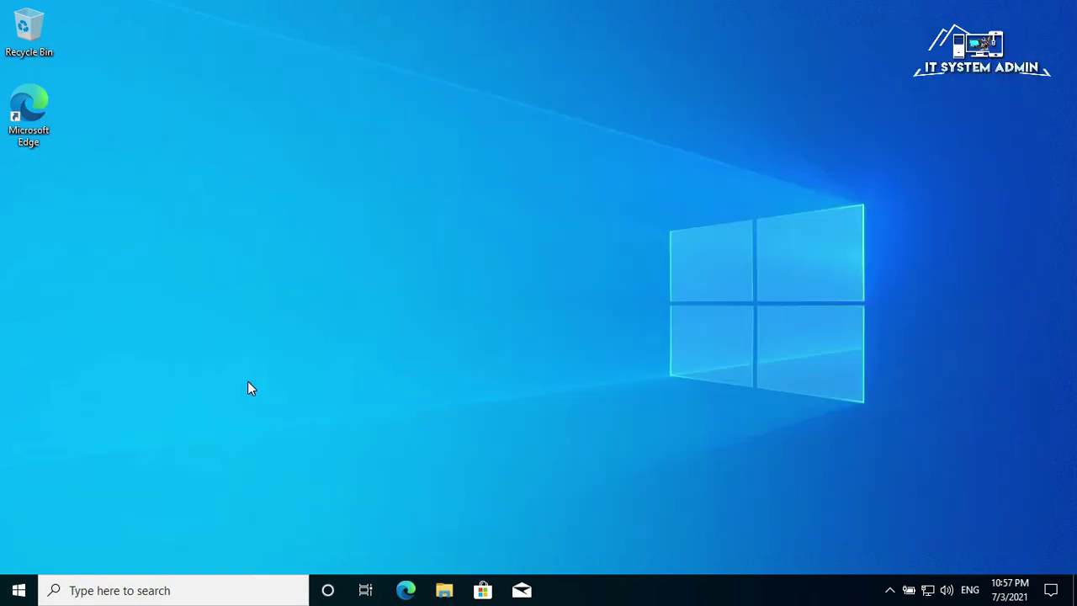
Go to Settings > Update & Security > Windows Insider Programme and choose Get started.
{"action": "left_click", "coordinate": [18, 591]}
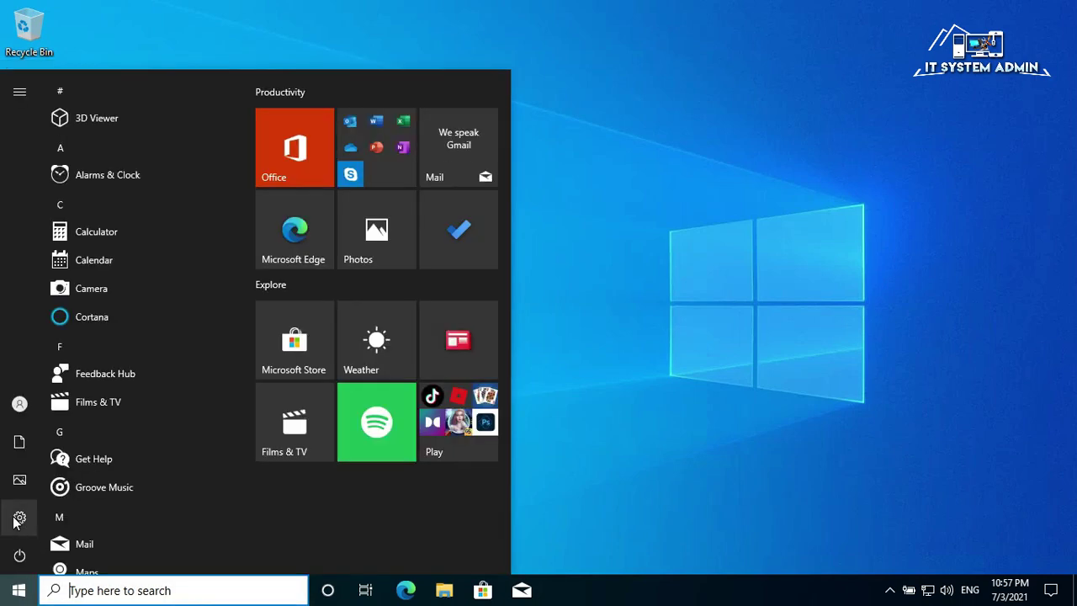
{"action": "left_click", "coordinate": [28, 518]}
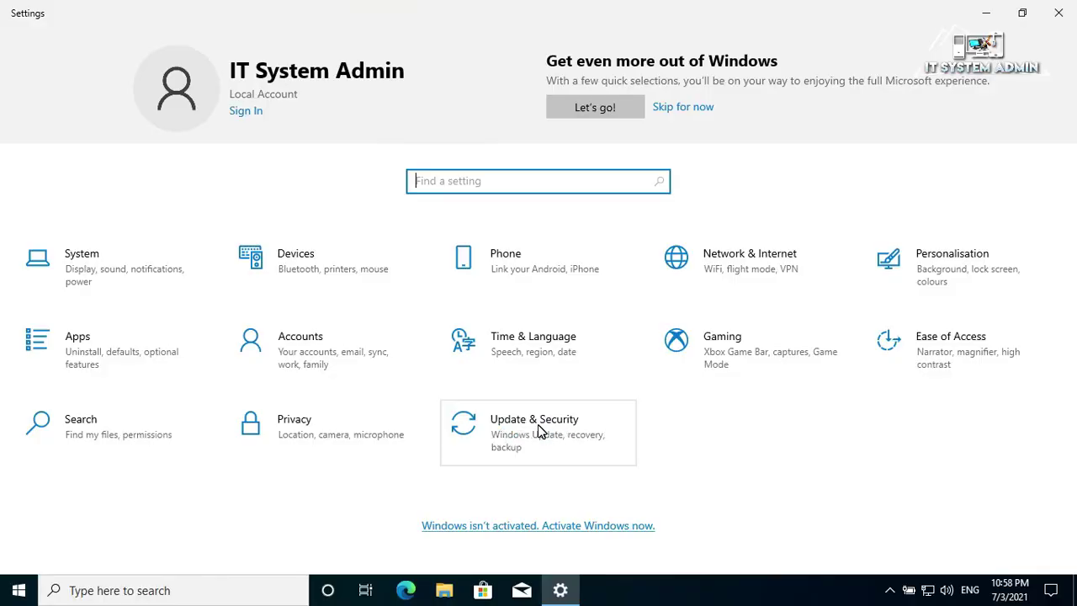
{"action": "left_click", "coordinate": [539, 431]}
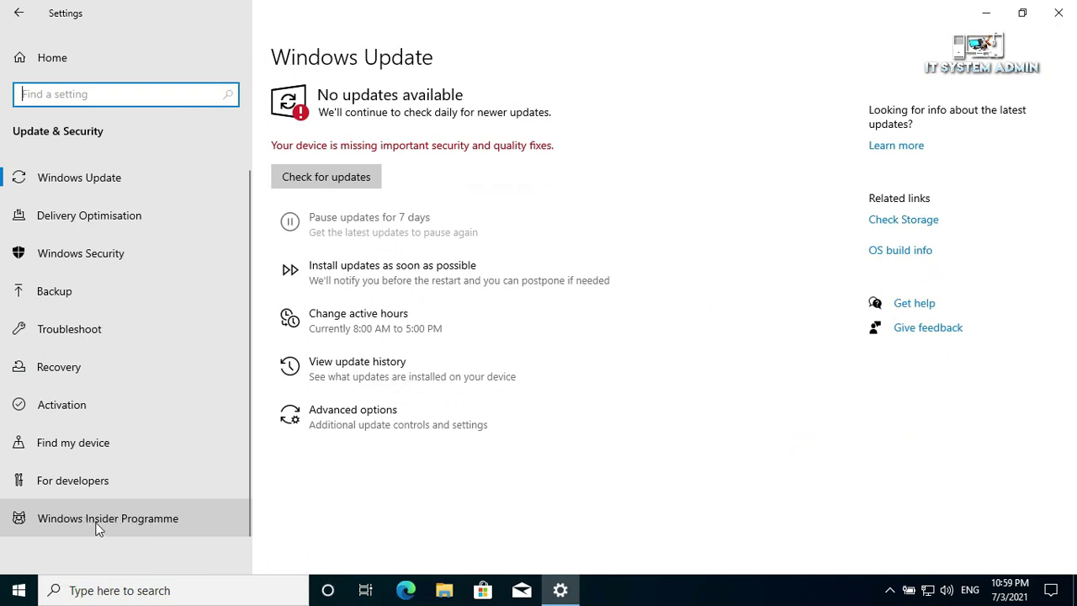
{"action": "left_click", "coordinate": [151, 521]}
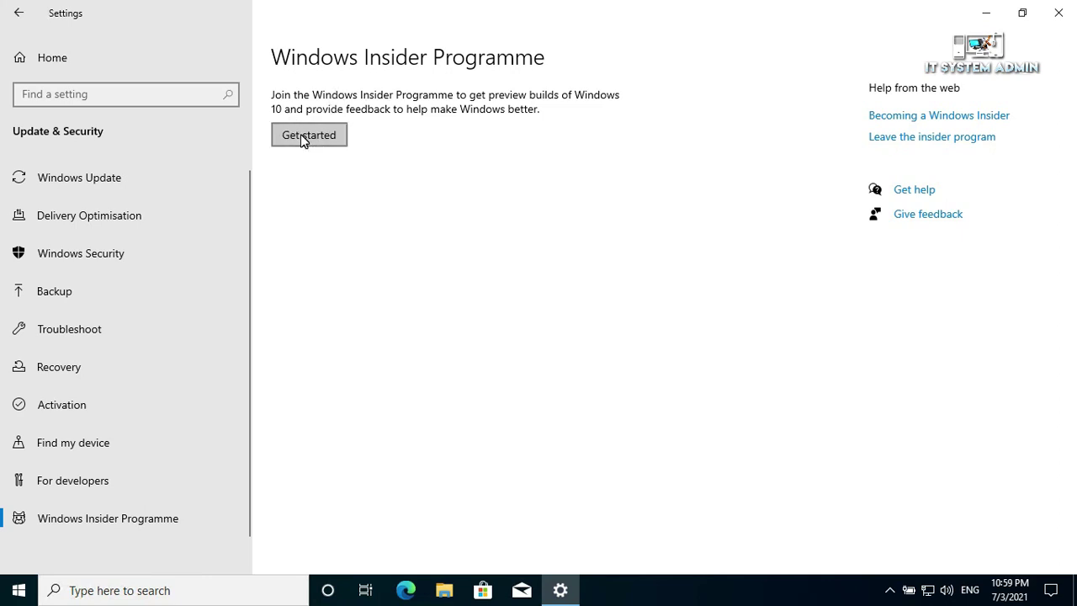
{"action": "left_click", "coordinate": [301, 136]}
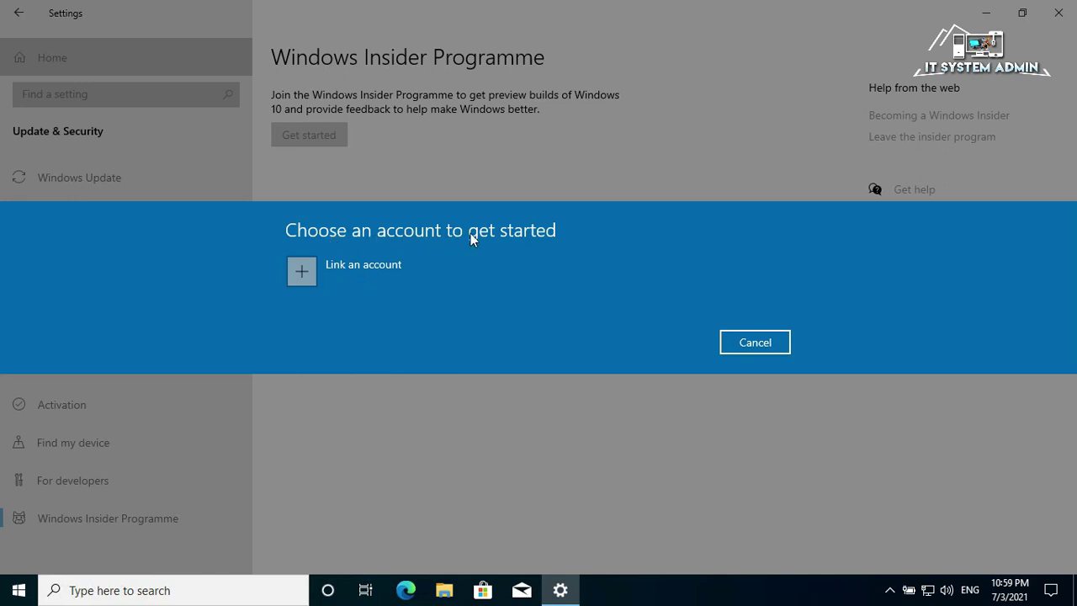
Link a Microsoft account by entering its e-mail address and password, then continue.
{"action": "left_click", "coordinate": [364, 266]}
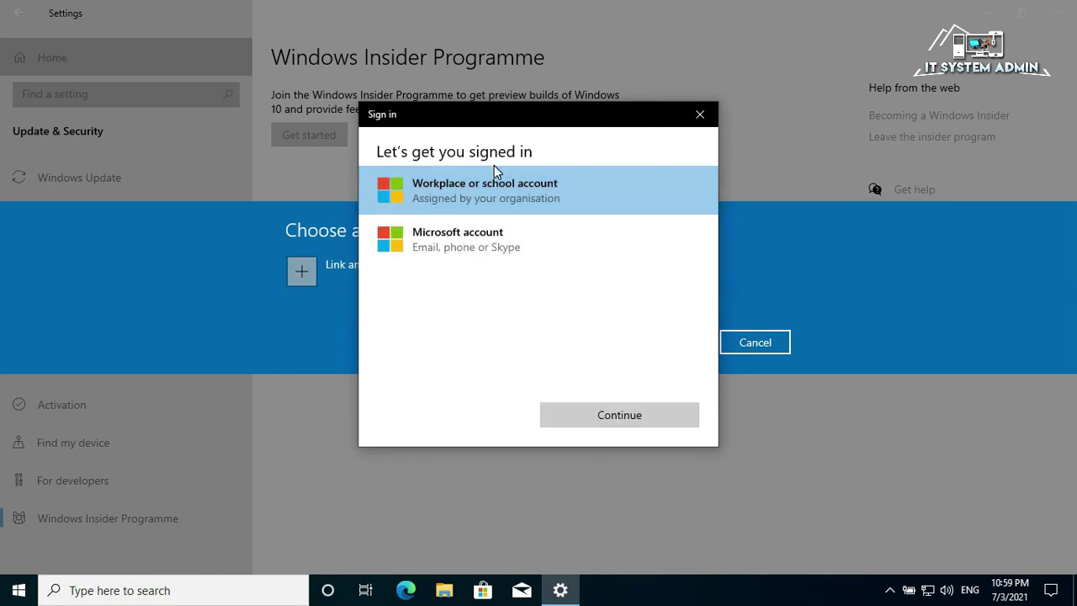
{"action": "left_click", "coordinate": [483, 247]}
{"action": "left_click", "coordinate": [631, 414]}
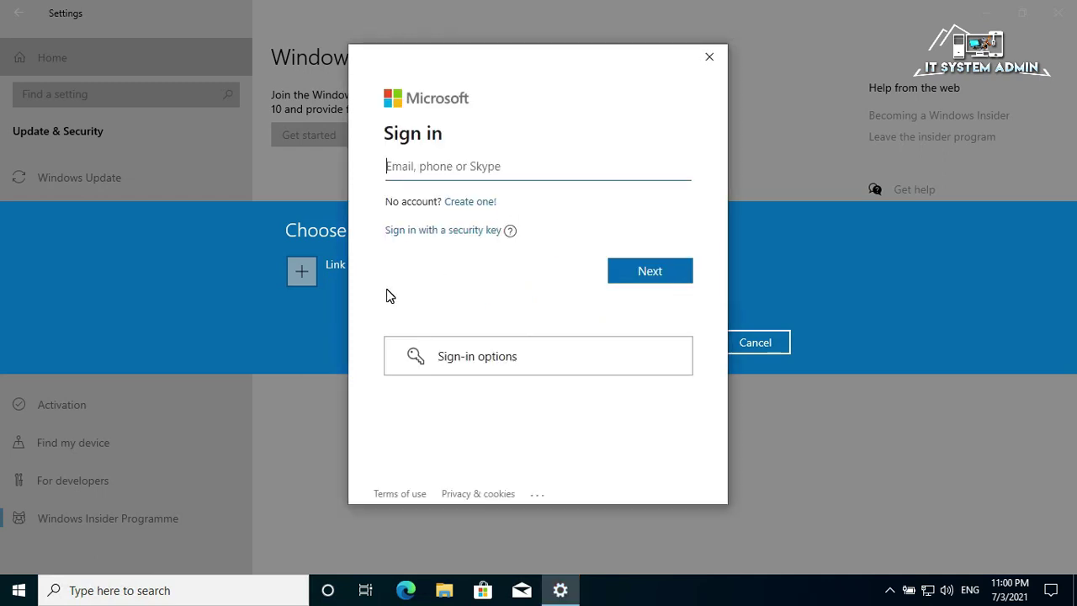
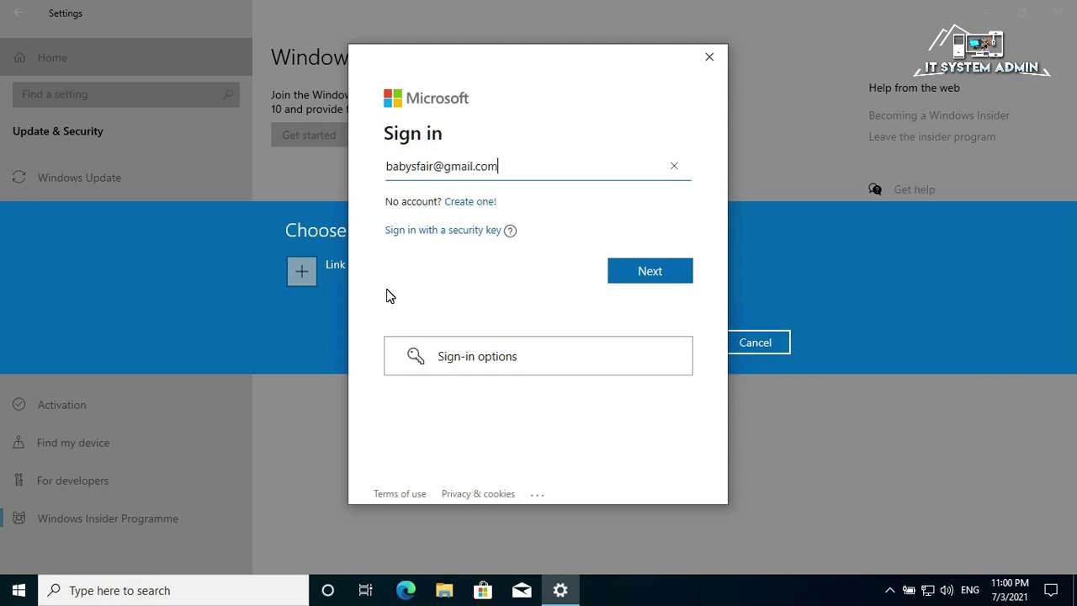
{"action": "left_click", "coordinate": [641, 278]}
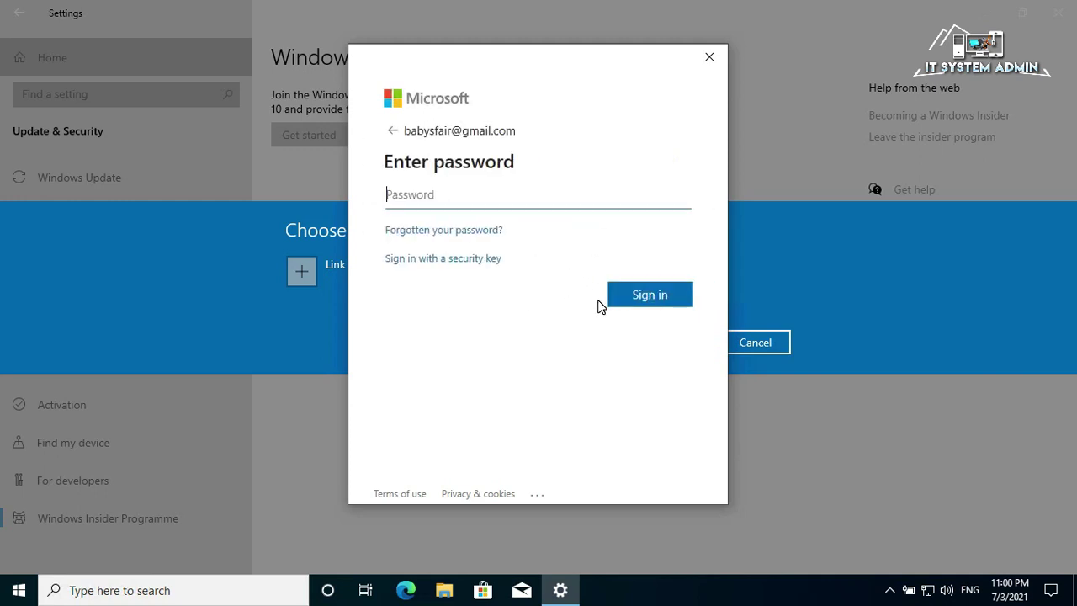
{"action": "type", "text": "•••••••••••••"}
{"action": "left_click", "coordinate": [644, 300]}
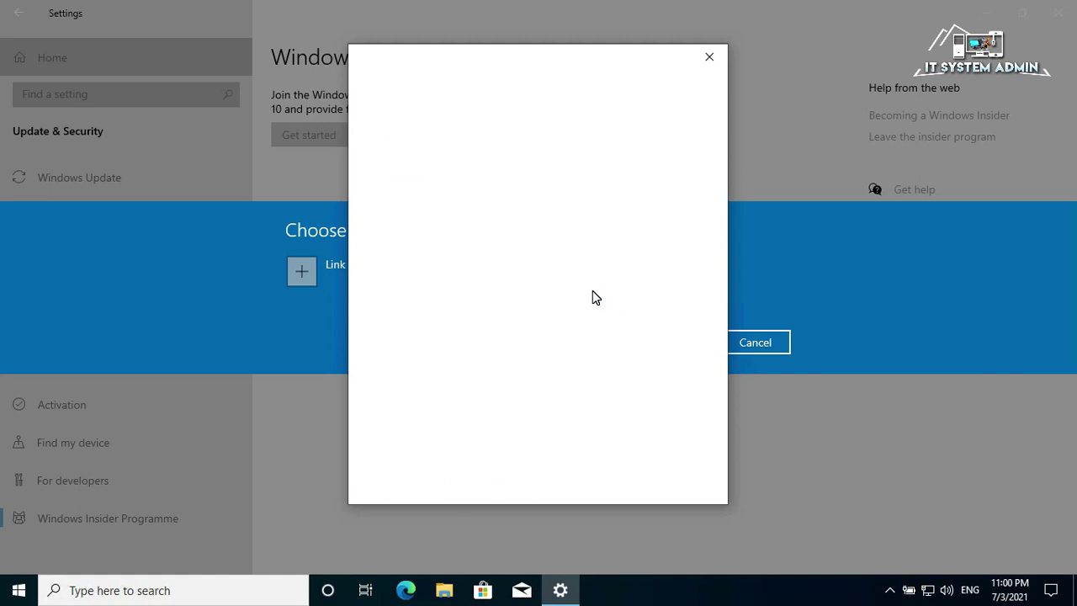
{"action": "left_click", "coordinate": [643, 330]}
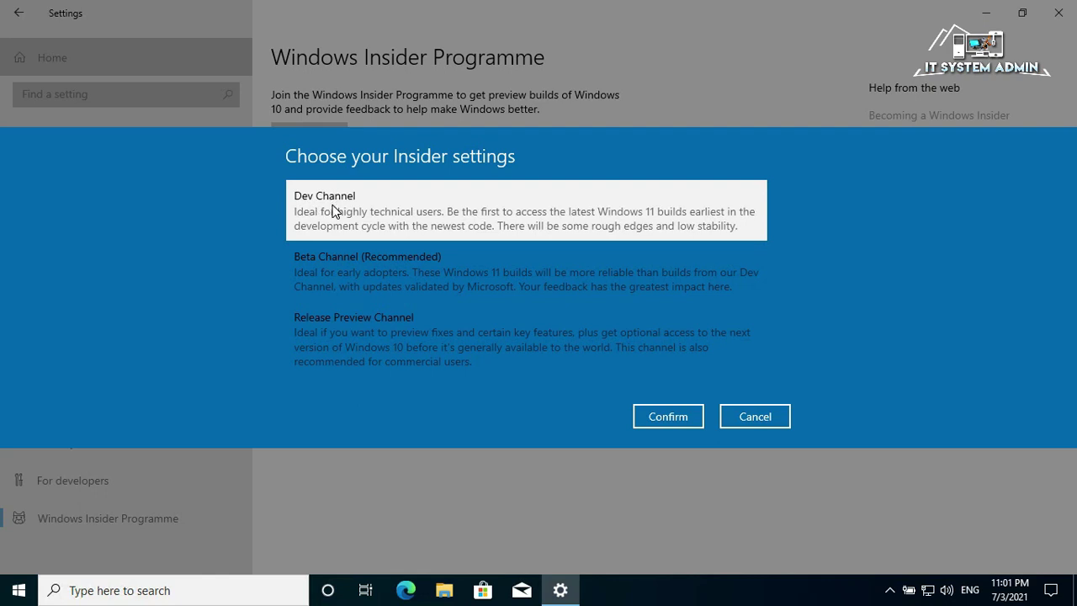
Confirm the Dev Channel, accept the Insider agreement and restart the PC now.
{"action": "left_click", "coordinate": [677, 418]}
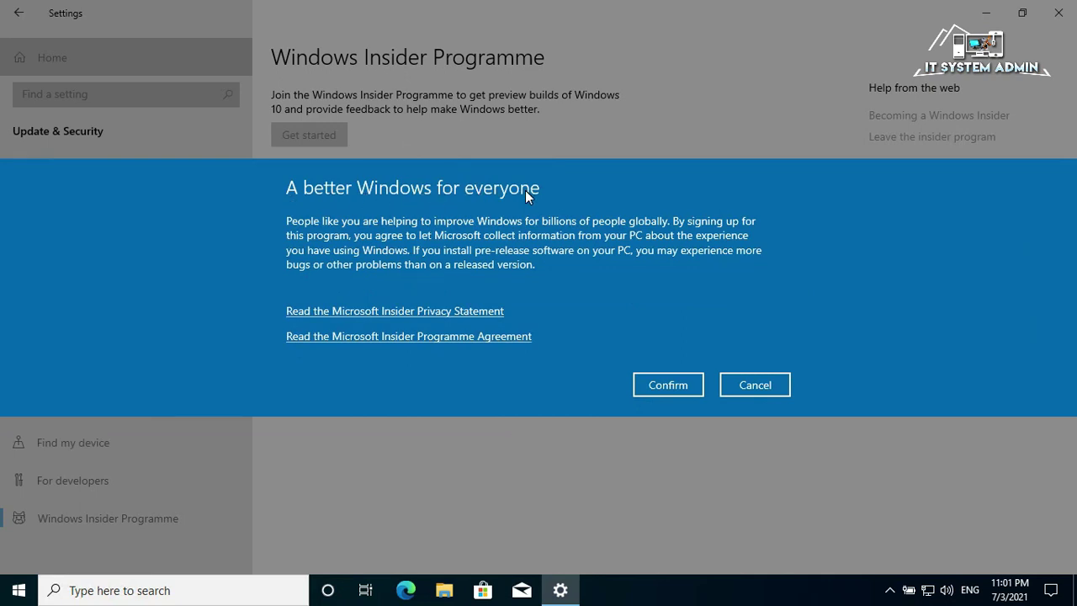
{"action": "left_click", "coordinate": [657, 387]}
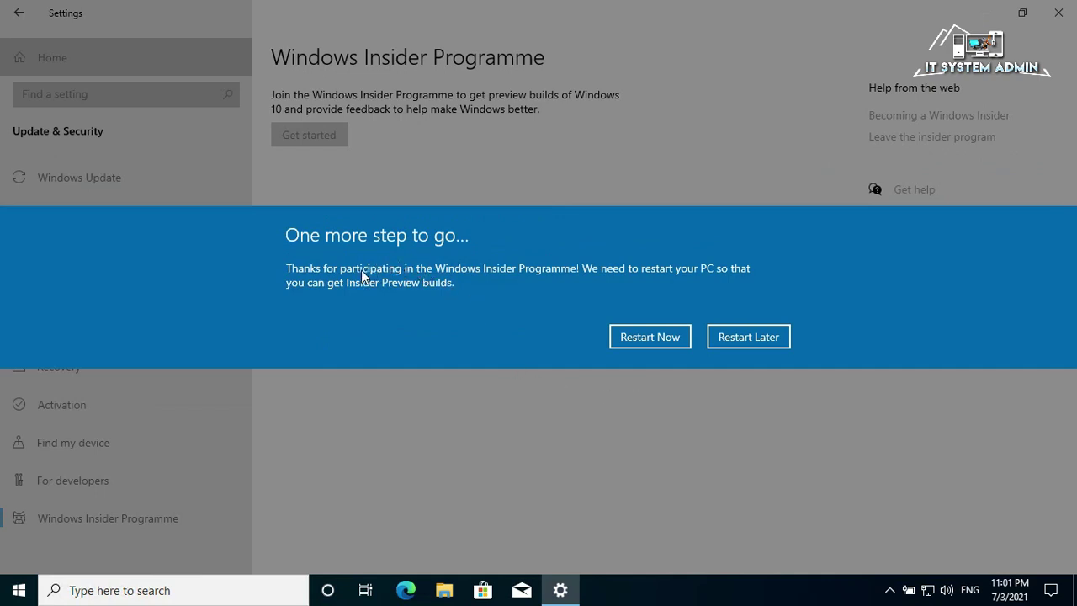
{"action": "left_click", "coordinate": [669, 337]}
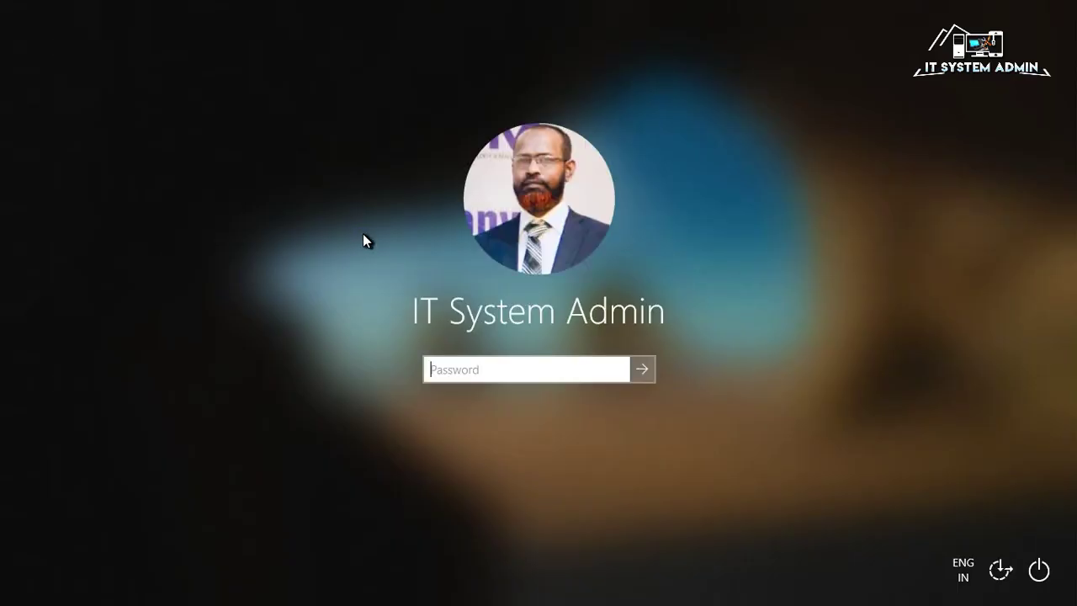
Sign back in with the account password, confirm Dev Channel on the Insider page, then return to Windows Update.
{"action": "type", "text": "**********"}
{"action": "key", "text": "Return"}
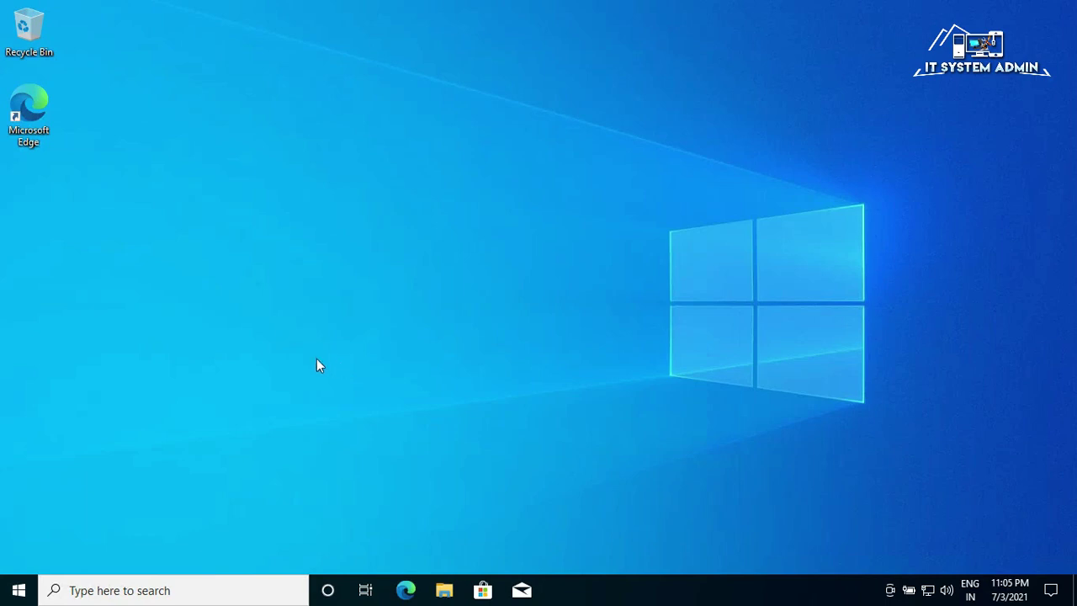
{"action": "left_click", "coordinate": [19, 590]}
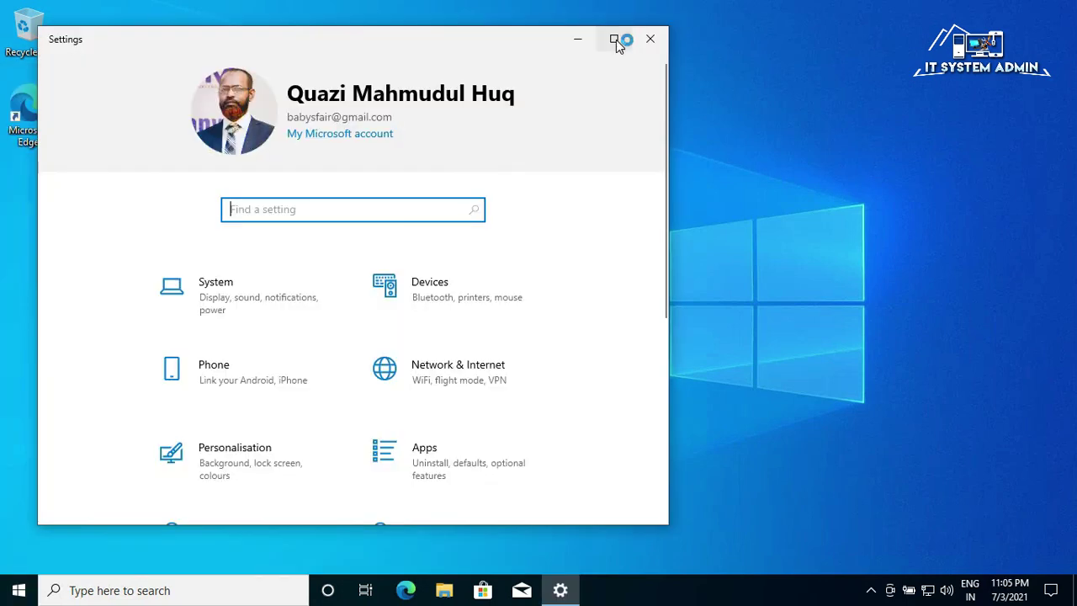
{"action": "left_click", "coordinate": [614, 39]}
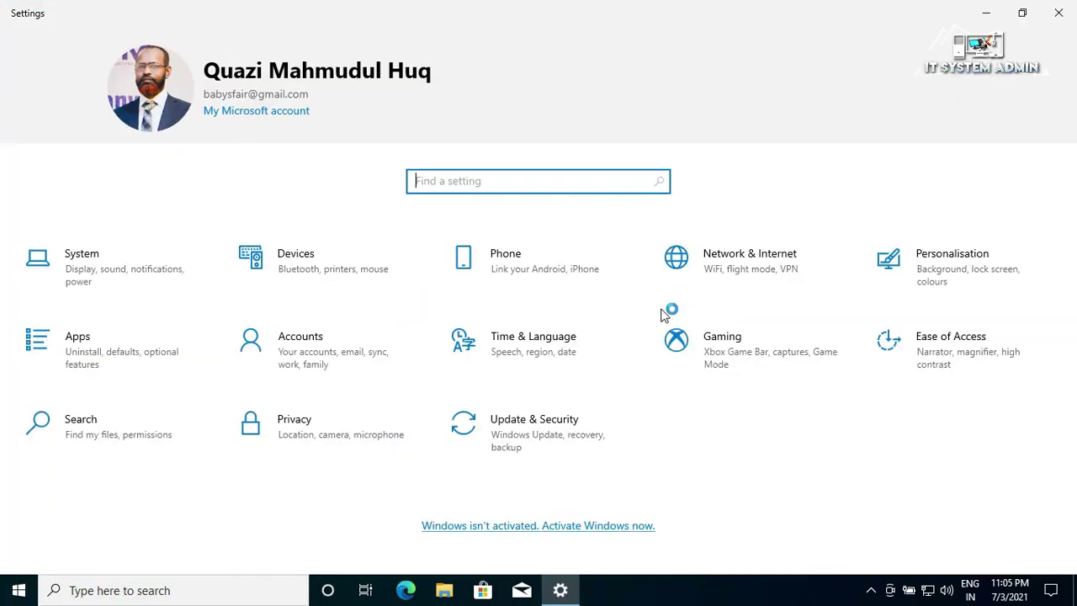
{"action": "left_click", "coordinate": [527, 431]}
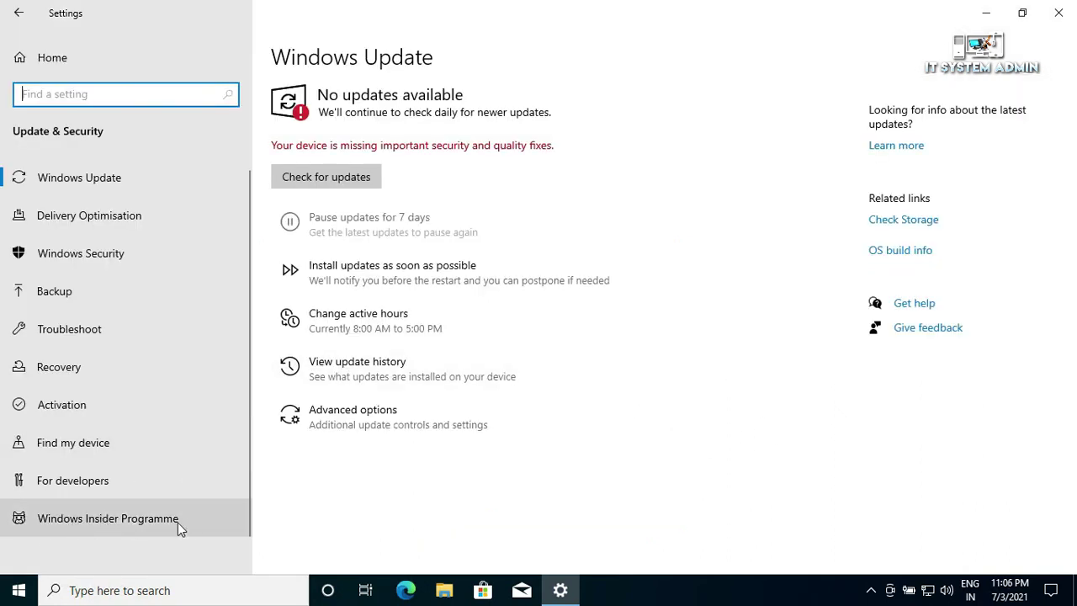
{"action": "left_click", "coordinate": [148, 517]}
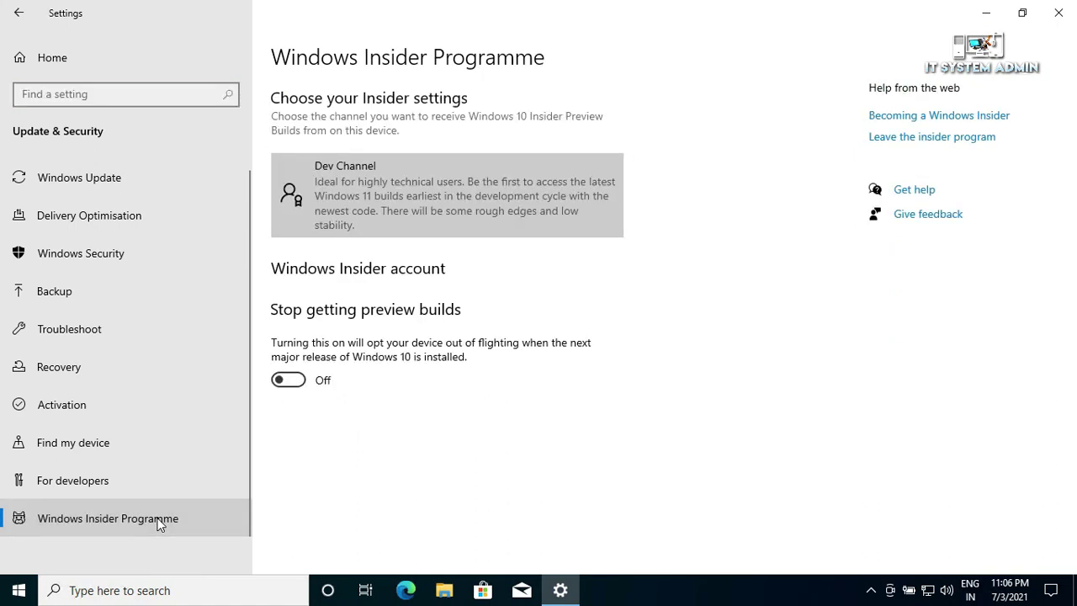
{"action": "left_click", "coordinate": [152, 179]}
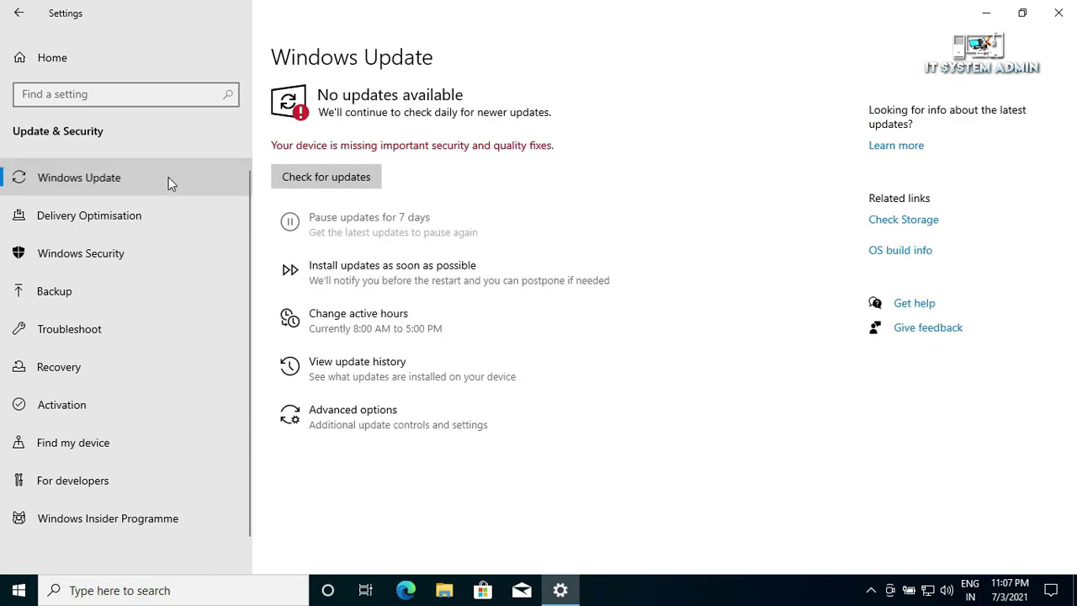
Check for updates and highlight the Windows 11 Insider Preview 10.0.22000.51 entry as it downloads.
{"action": "left_click", "coordinate": [314, 176]}
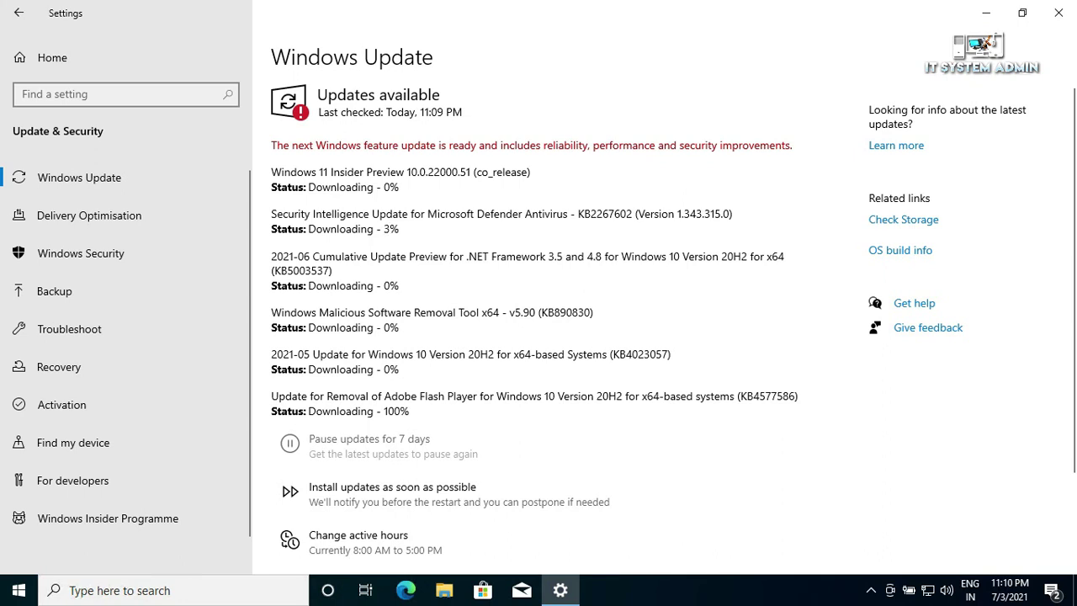
{"action": "left_click_drag", "start_coordinate": [283, 172], "coordinate": [405, 171]}
{"action": "left_click_drag", "start_coordinate": [543, 396], "coordinate": [622, 396]}
{"action": "left_click_drag", "start_coordinate": [302, 171], "coordinate": [405, 171]}
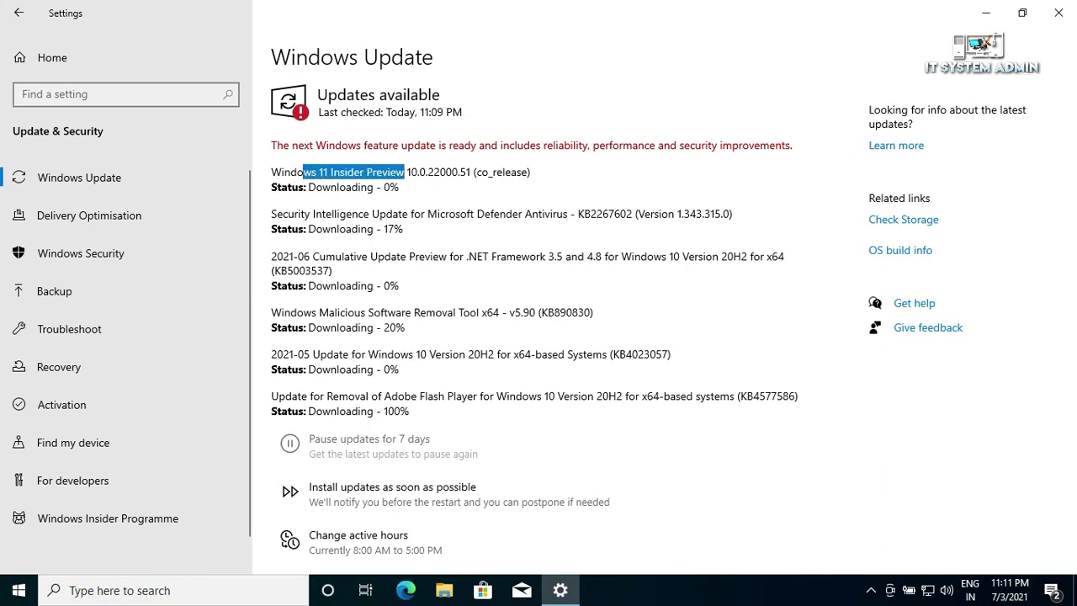
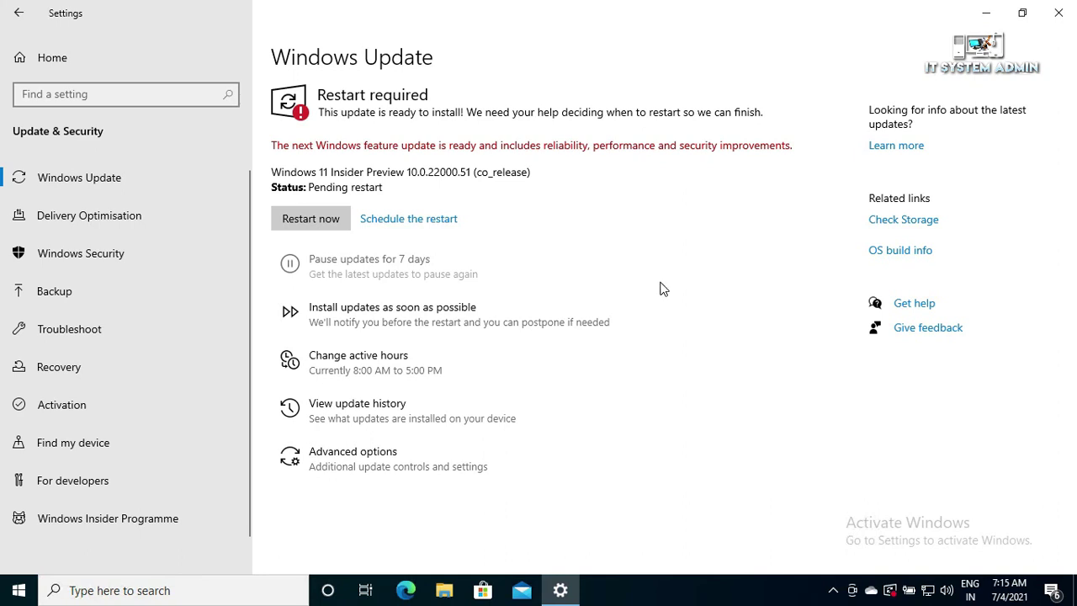
Restart now to install the Windows 11 Insider Preview 10.0.22000.51 update.
{"action": "left_click", "coordinate": [312, 220]}
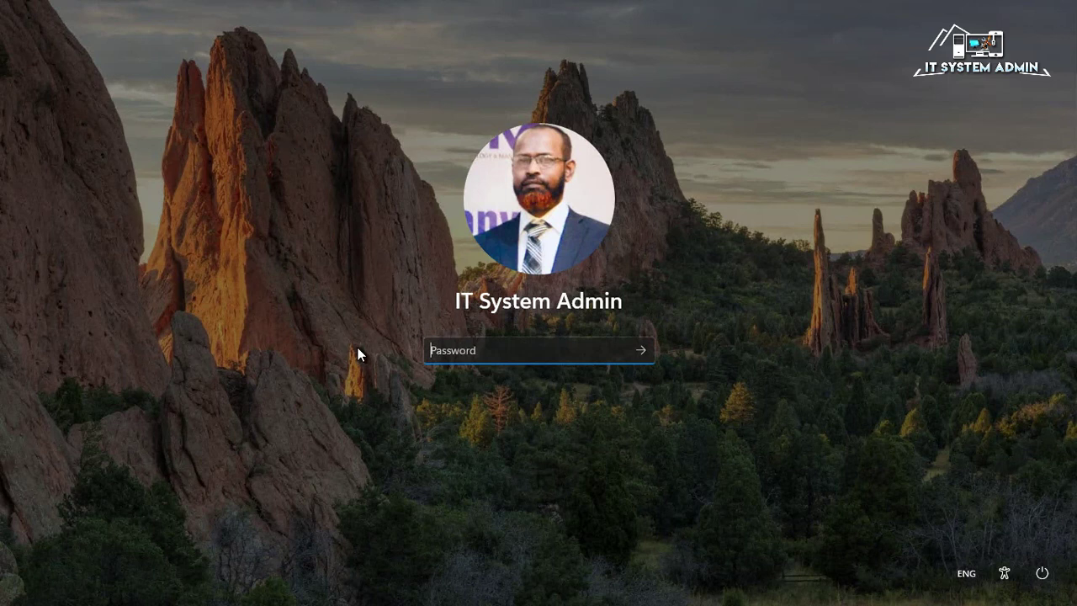
Sign in with the account password and bring up the Start menu.
{"action": "key", "text": "Return"}
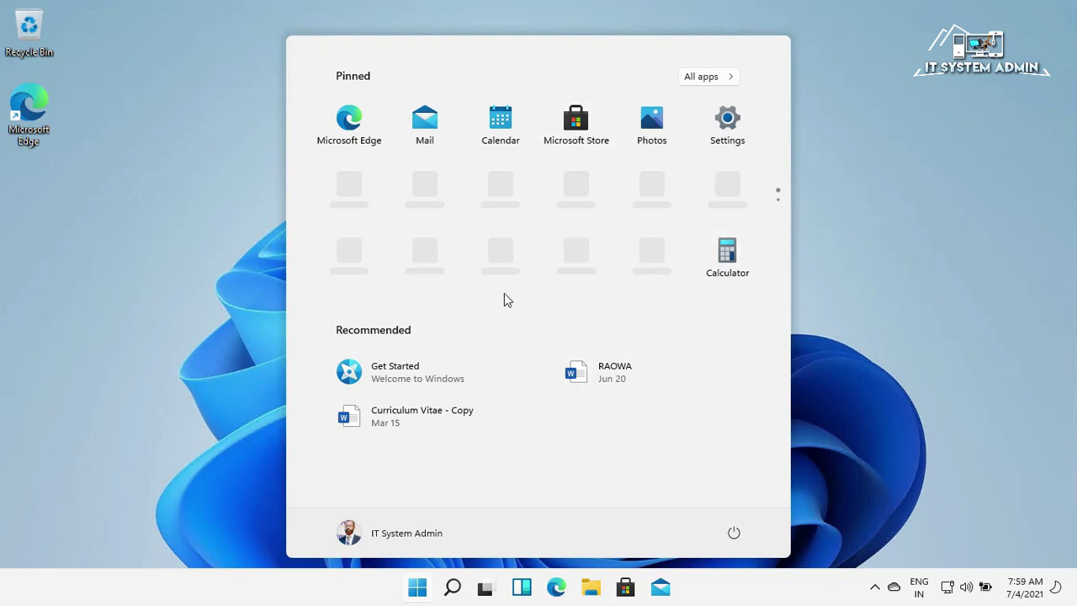
{"action": "left_click", "coordinate": [729, 78]}
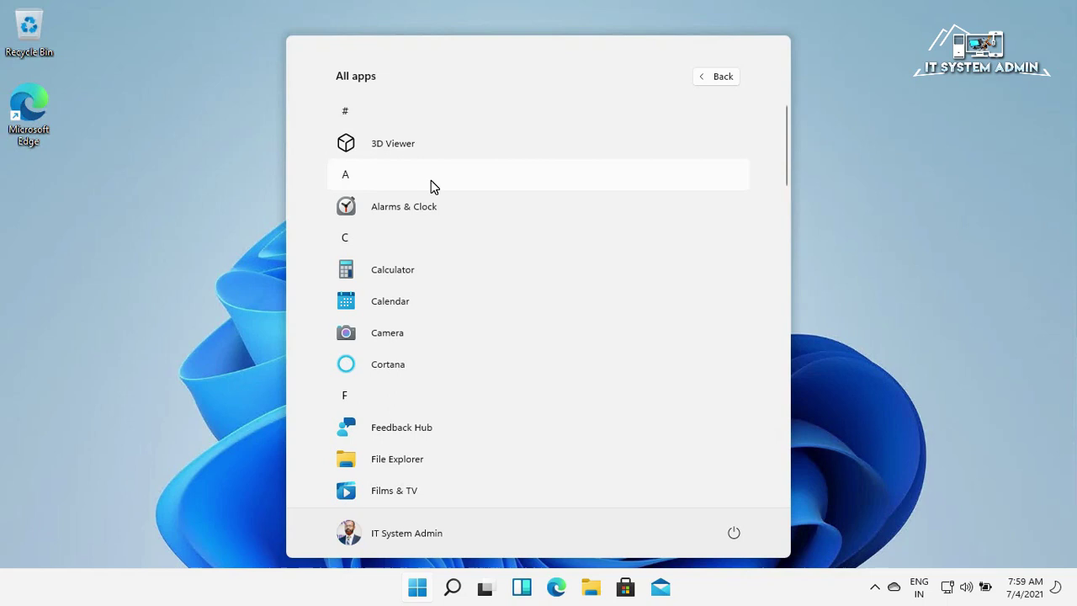
Scroll through the All apps list, go back to pinned apps, and close Start.
{"action": "scroll", "coordinate": [421, 200], "scroll_direction": "down", "scroll_amount": 4}
{"action": "scroll", "coordinate": [386, 311], "scroll_direction": "down", "scroll_amount": 10}
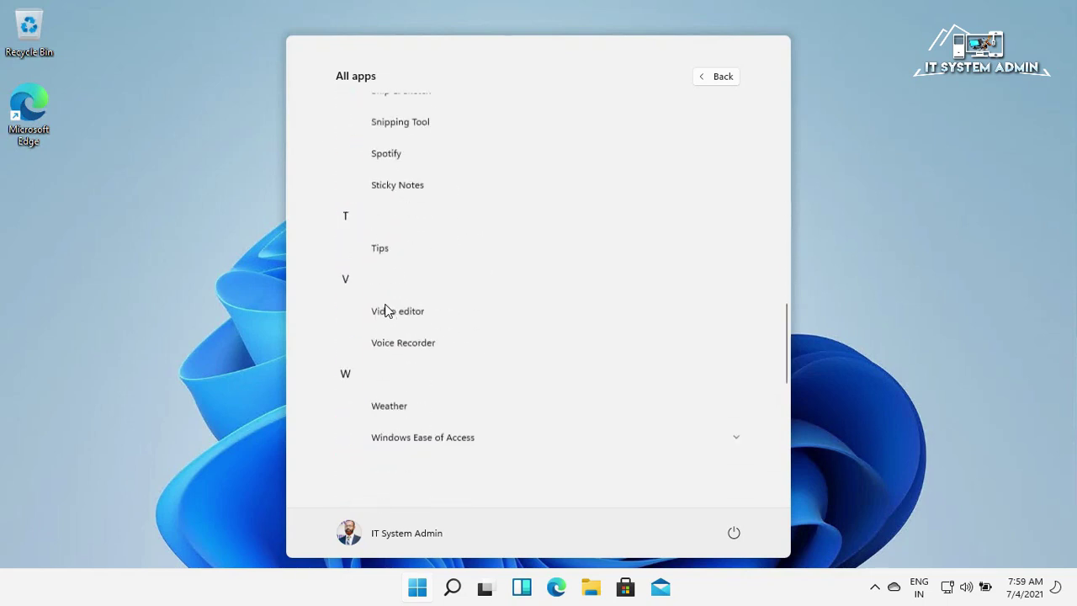
{"action": "scroll", "coordinate": [387, 311], "scroll_direction": "up", "scroll_amount": 12}
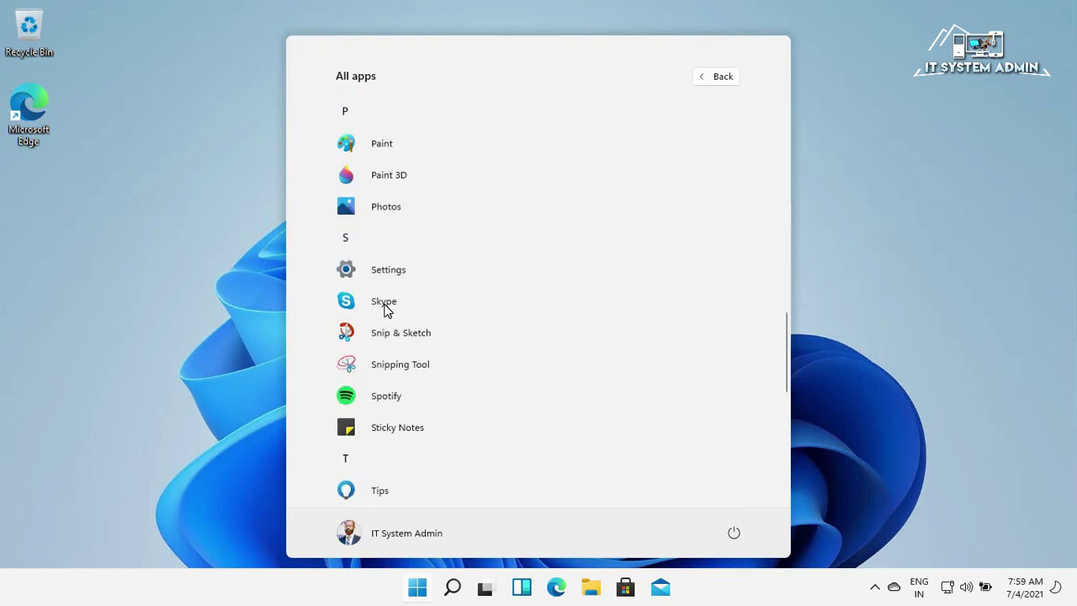
{"action": "scroll", "coordinate": [385, 310], "scroll_direction": "up", "scroll_amount": 3}
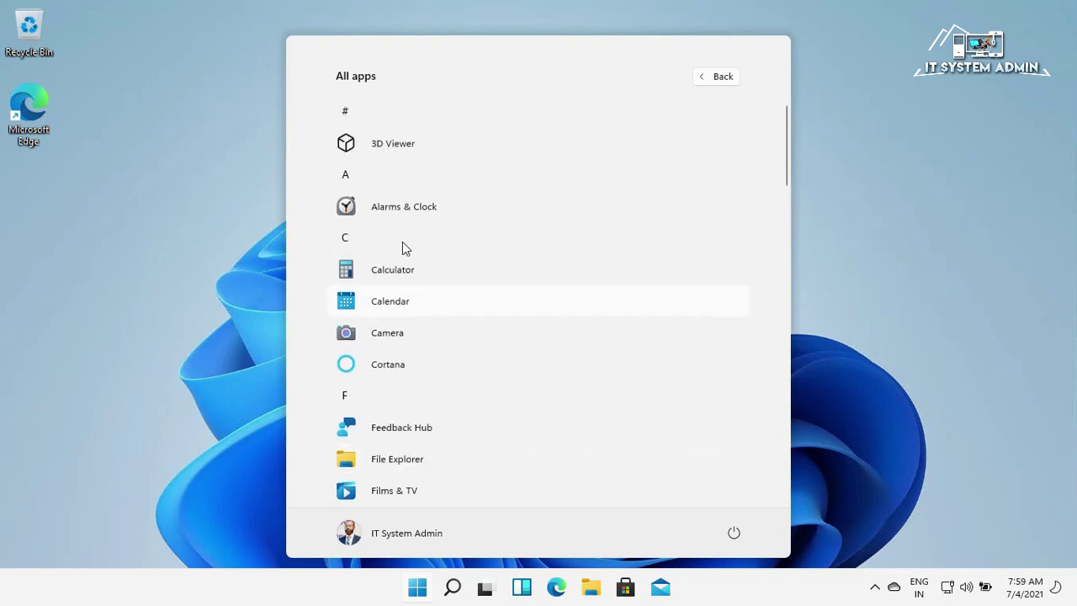
{"action": "left_click", "coordinate": [722, 78]}
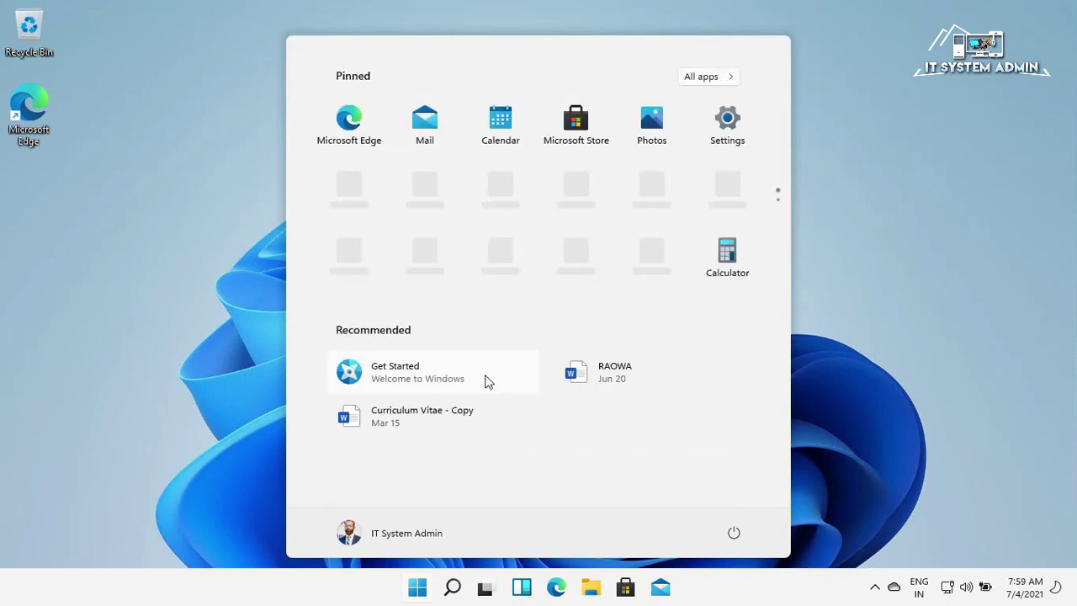
{"action": "left_click", "coordinate": [880, 166]}
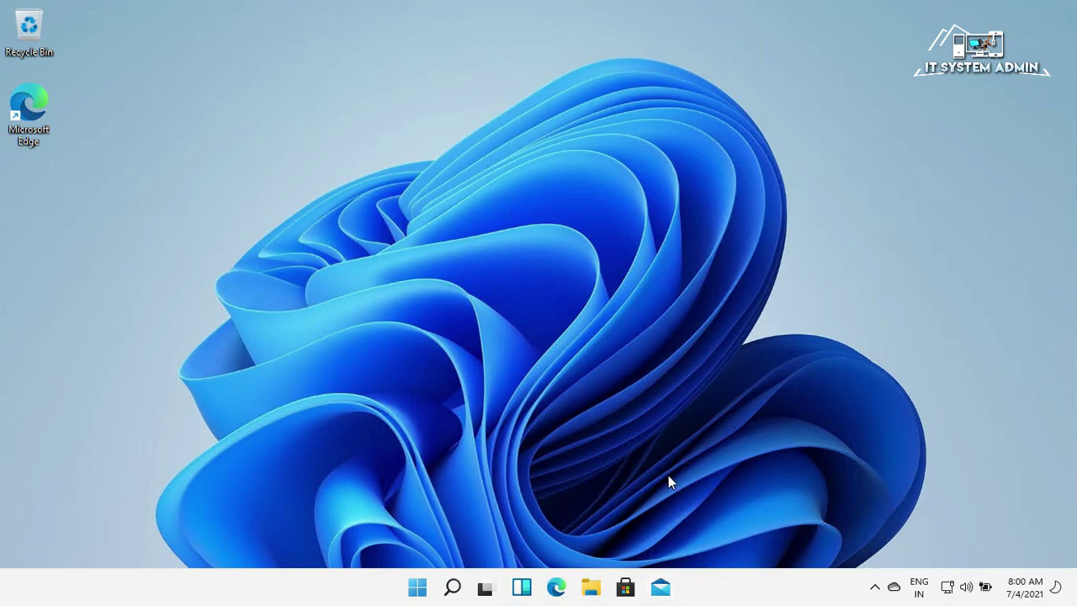
Reopen Start, browse the All apps list again, then close the menu.
{"action": "left_click", "coordinate": [417, 588]}
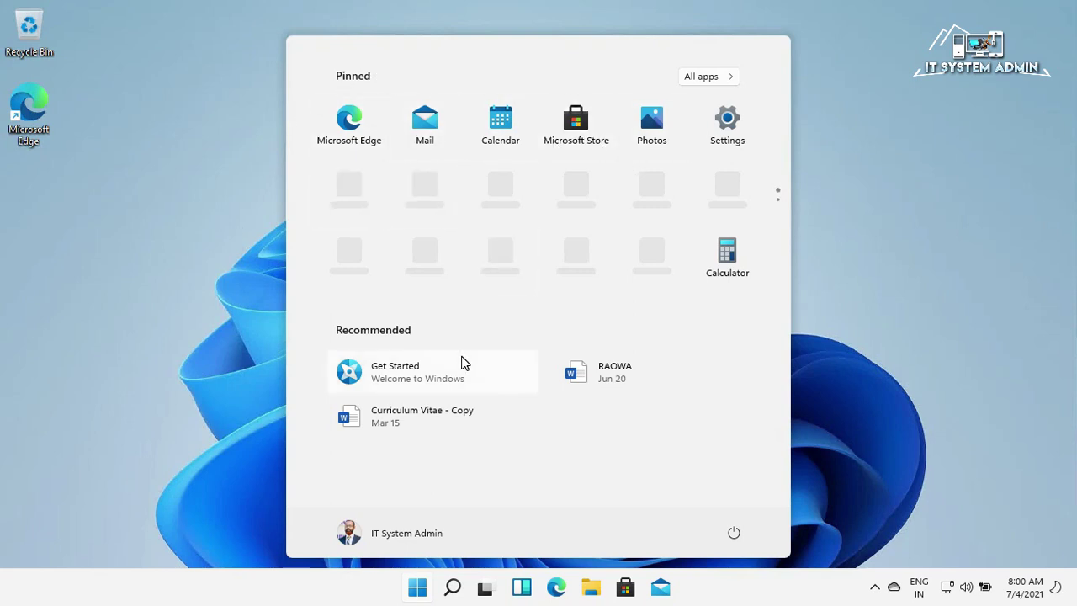
{"action": "left_click", "coordinate": [704, 78]}
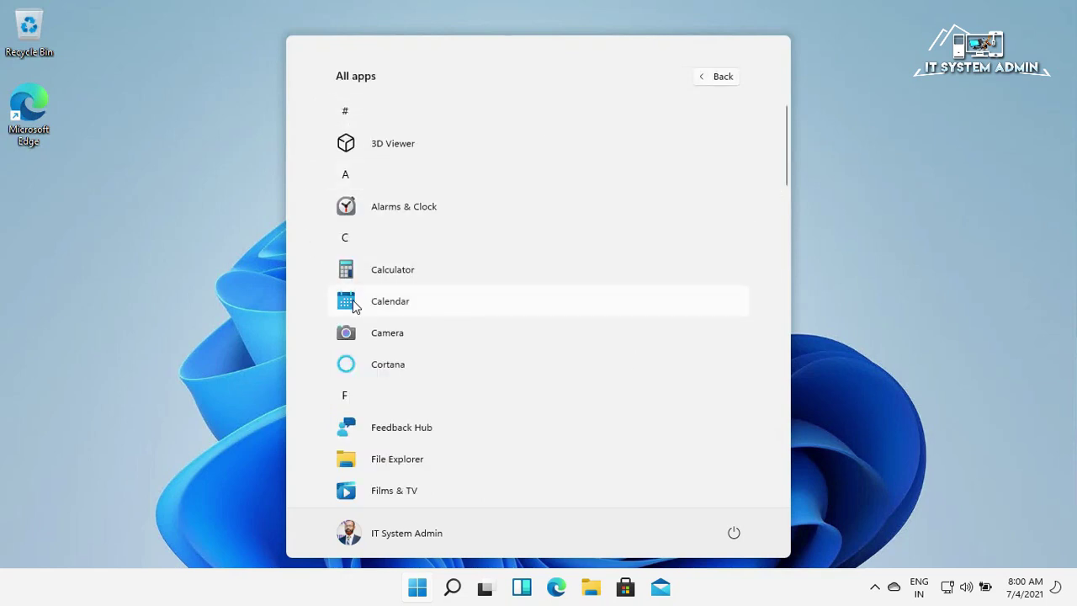
{"action": "scroll", "coordinate": [359, 223], "scroll_direction": "down", "scroll_amount": 5}
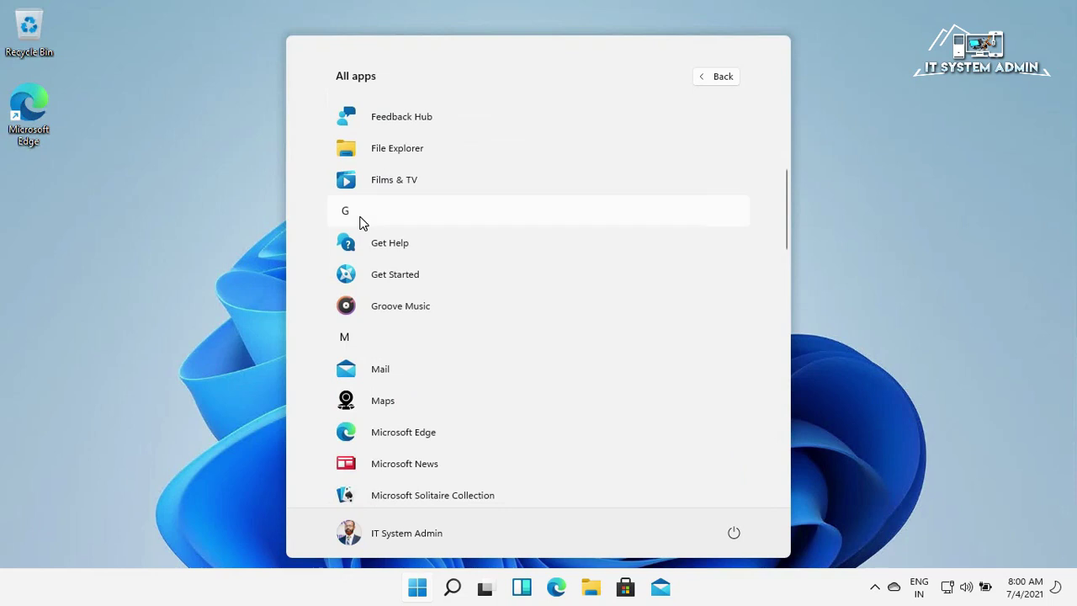
{"action": "scroll", "coordinate": [359, 223], "scroll_direction": "down", "scroll_amount": 12}
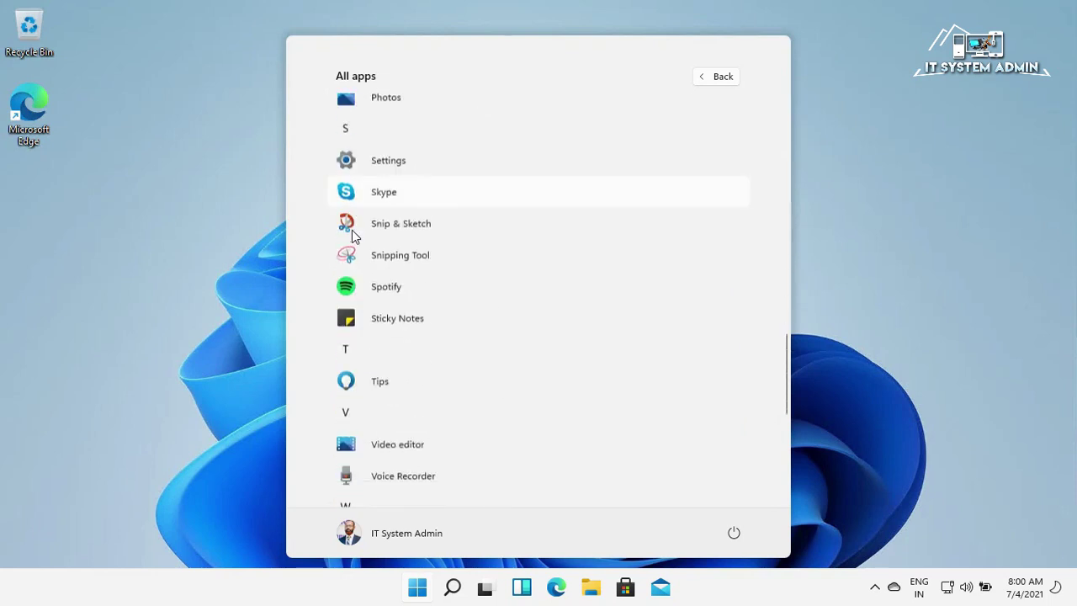
{"action": "scroll", "coordinate": [351, 236], "scroll_direction": "down", "scroll_amount": 2}
{"action": "scroll", "coordinate": [351, 236], "scroll_direction": "up", "scroll_amount": 10}
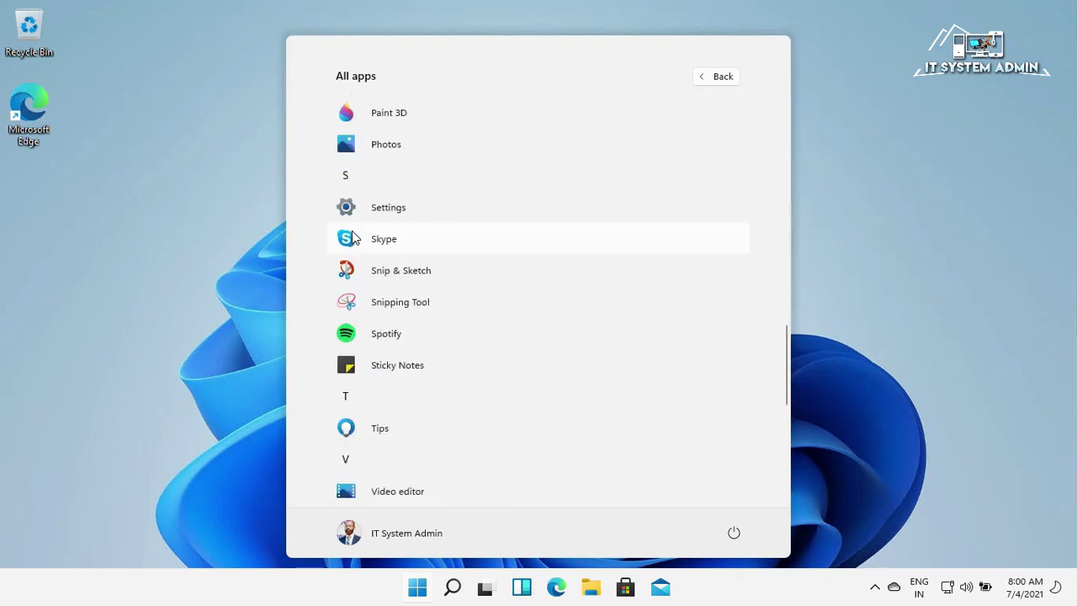
{"action": "scroll", "coordinate": [352, 230], "scroll_direction": "up", "scroll_amount": 8}
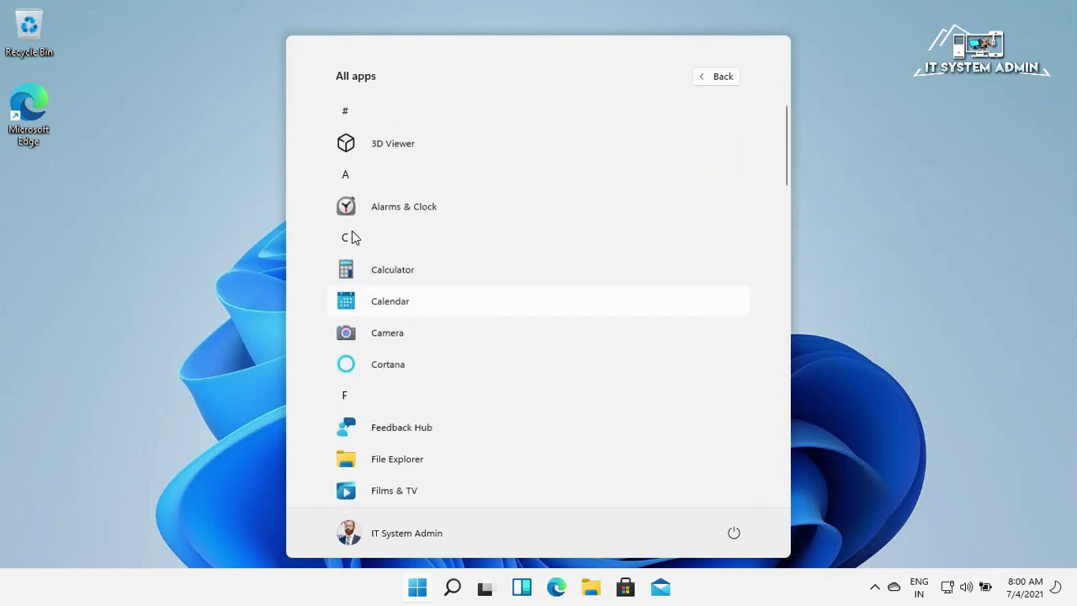
{"action": "left_click", "coordinate": [722, 79]}
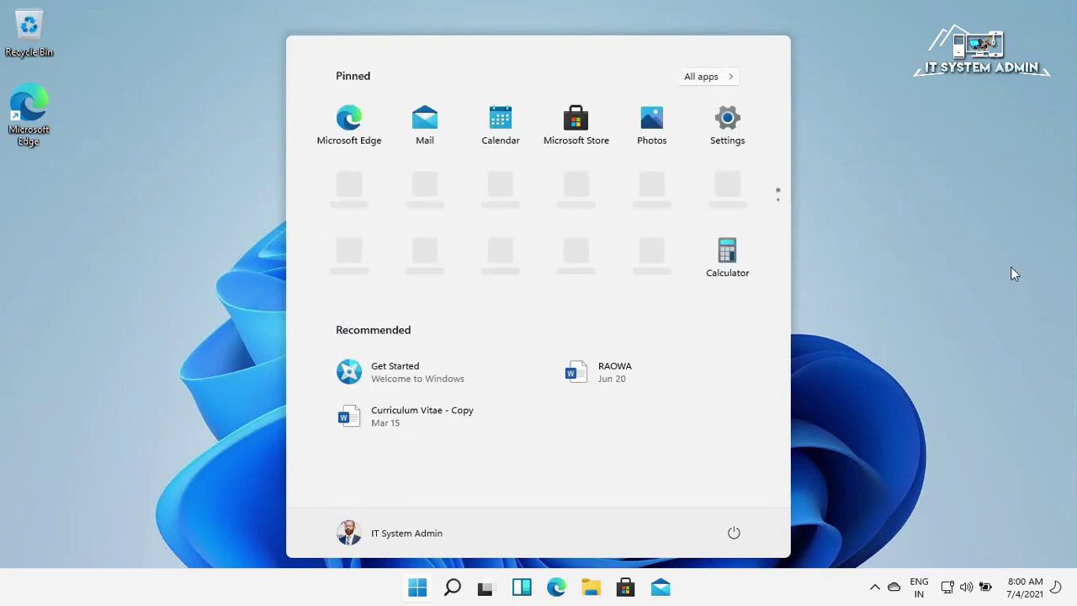
{"action": "left_click", "coordinate": [1017, 219]}
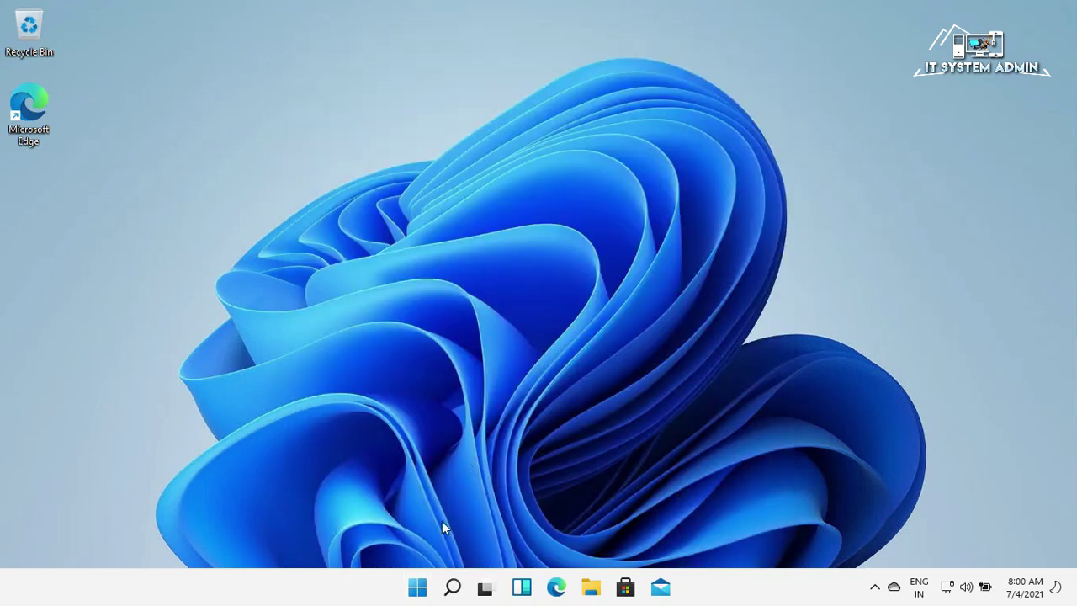
{"action": "left_click", "coordinate": [452, 587]}
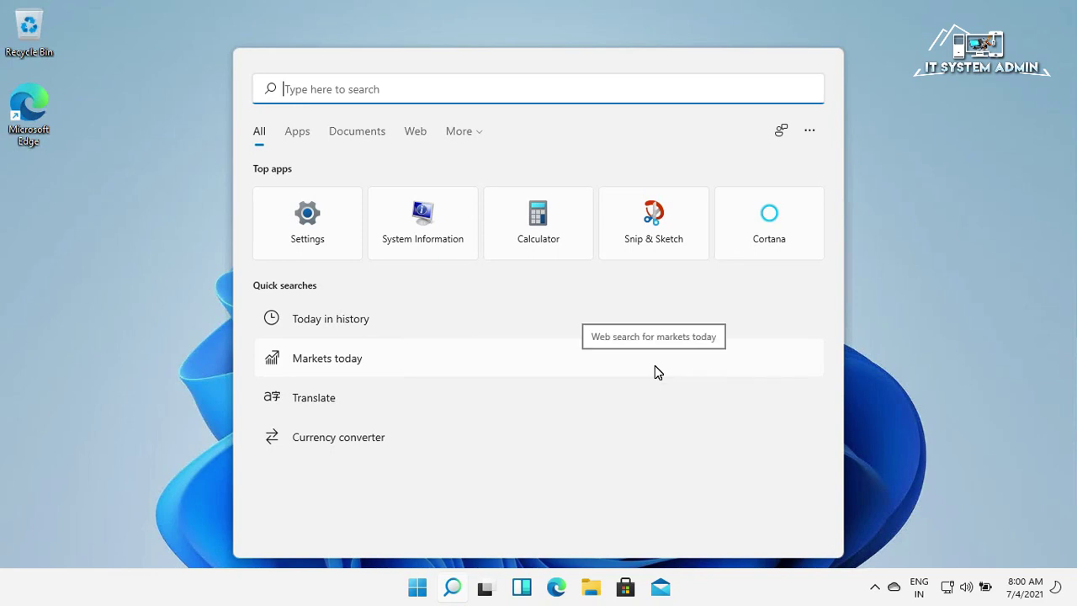
Try the Apps, Documents, Web and More search filters, then close search and show Task View.
{"action": "left_click", "coordinate": [298, 135]}
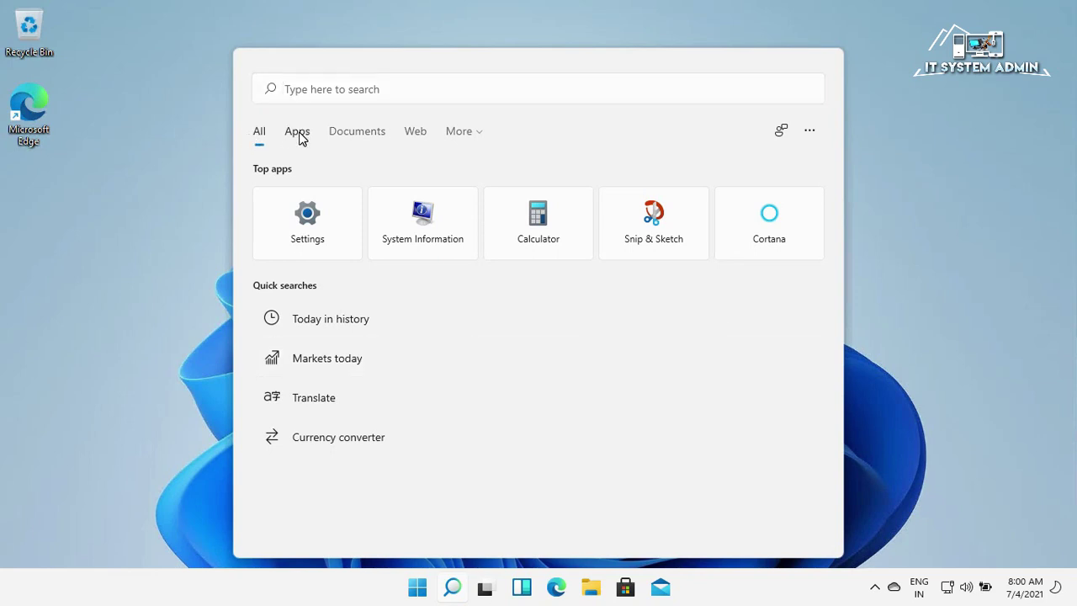
{"action": "left_click", "coordinate": [349, 136]}
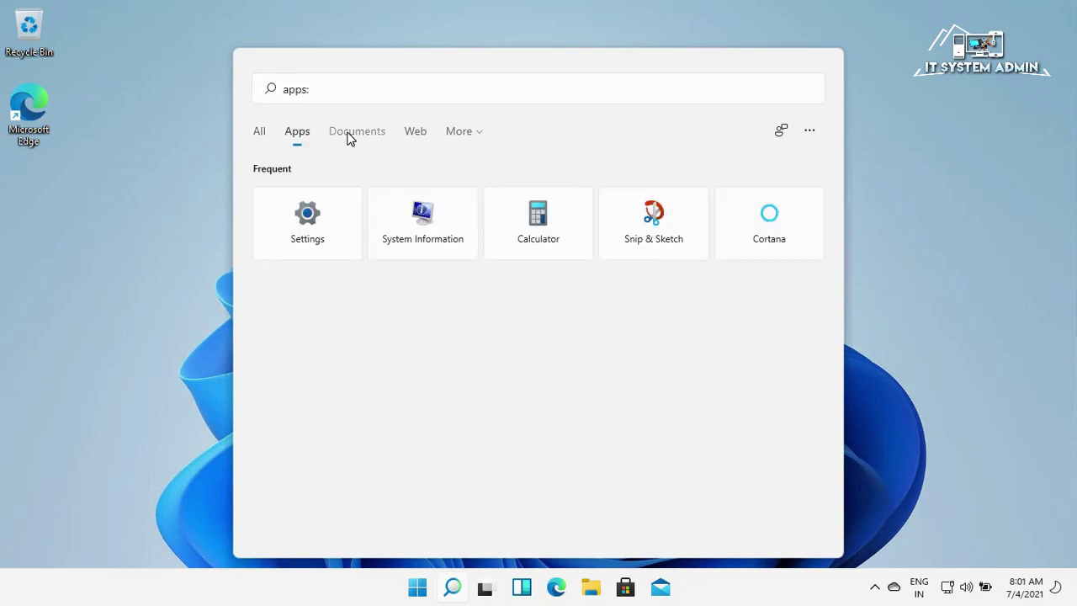
{"action": "left_click", "coordinate": [413, 137]}
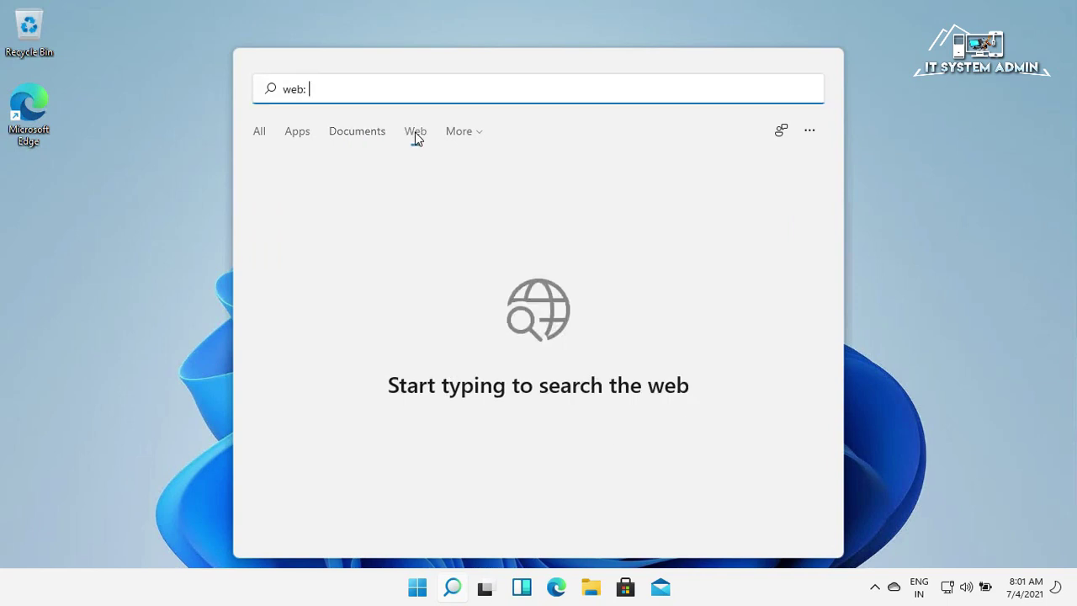
{"action": "left_click", "coordinate": [478, 132]}
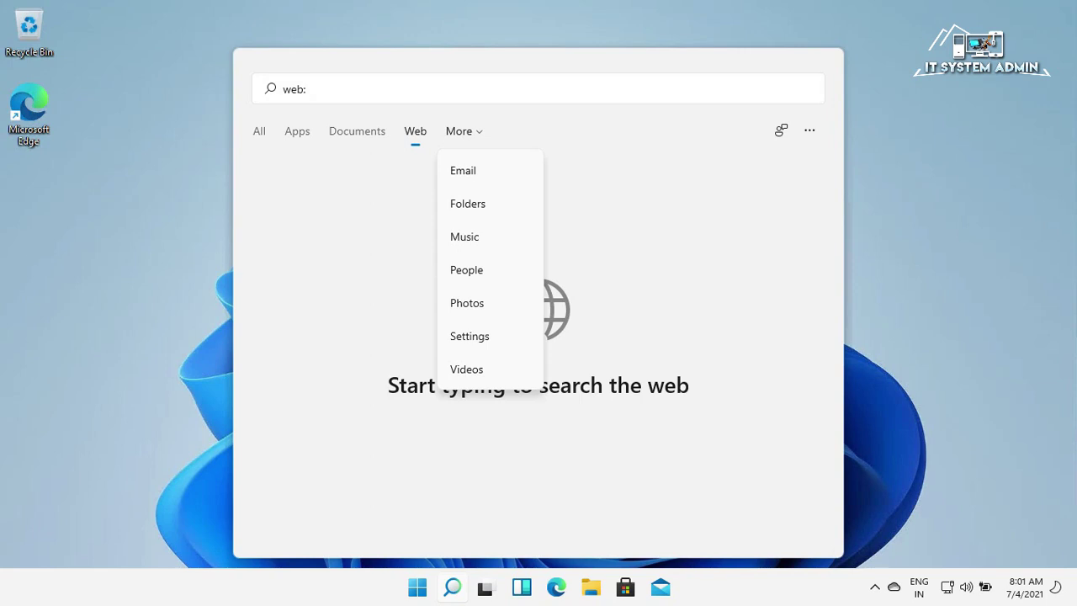
{"action": "left_click", "coordinate": [309, 89]}
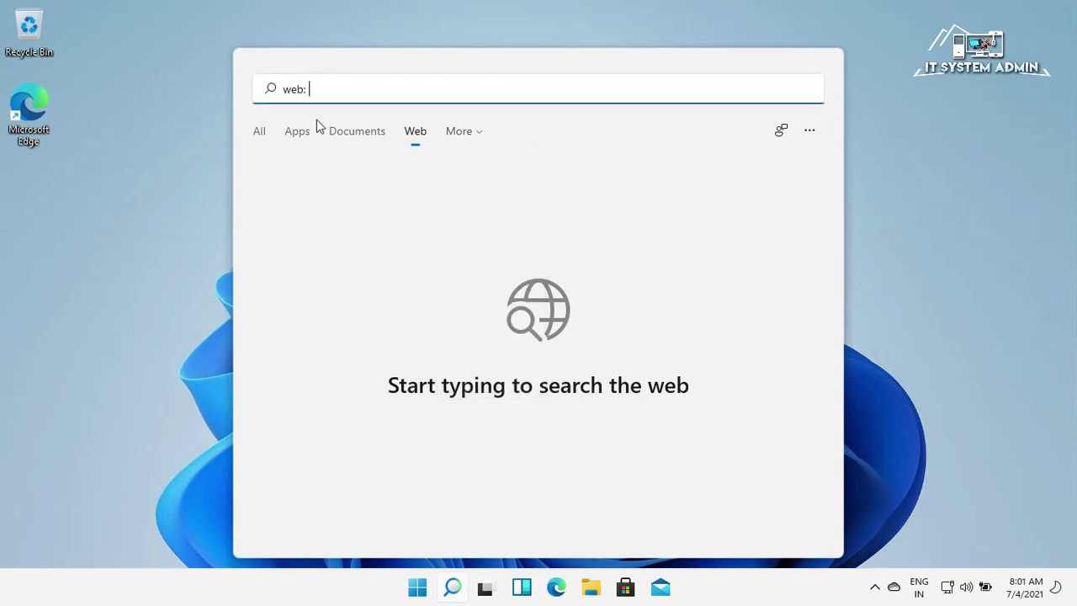
{"action": "left_click", "coordinate": [886, 286]}
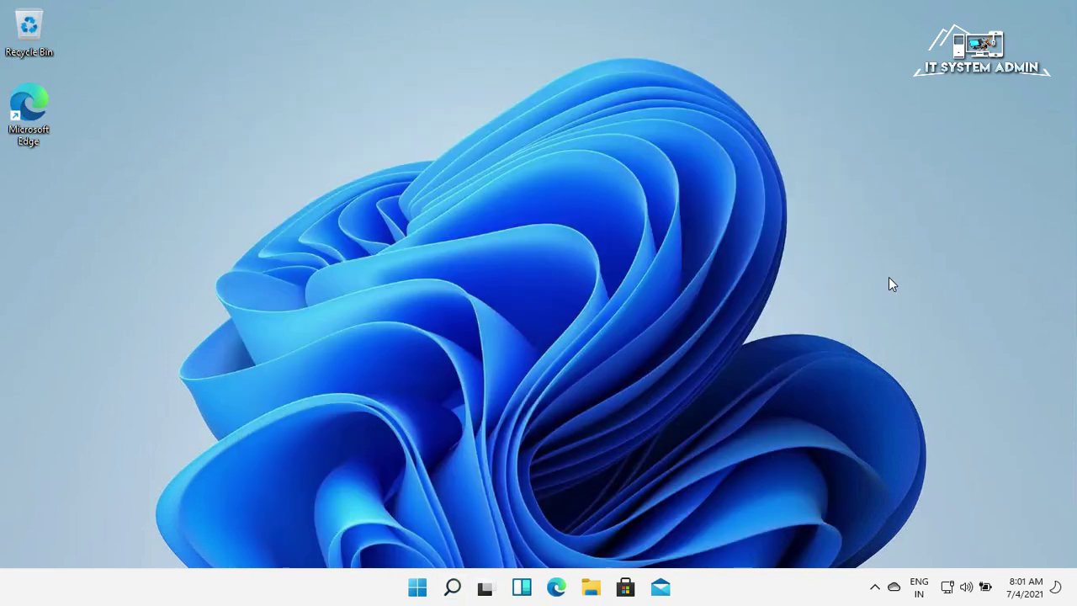
{"action": "left_click", "coordinate": [486, 589]}
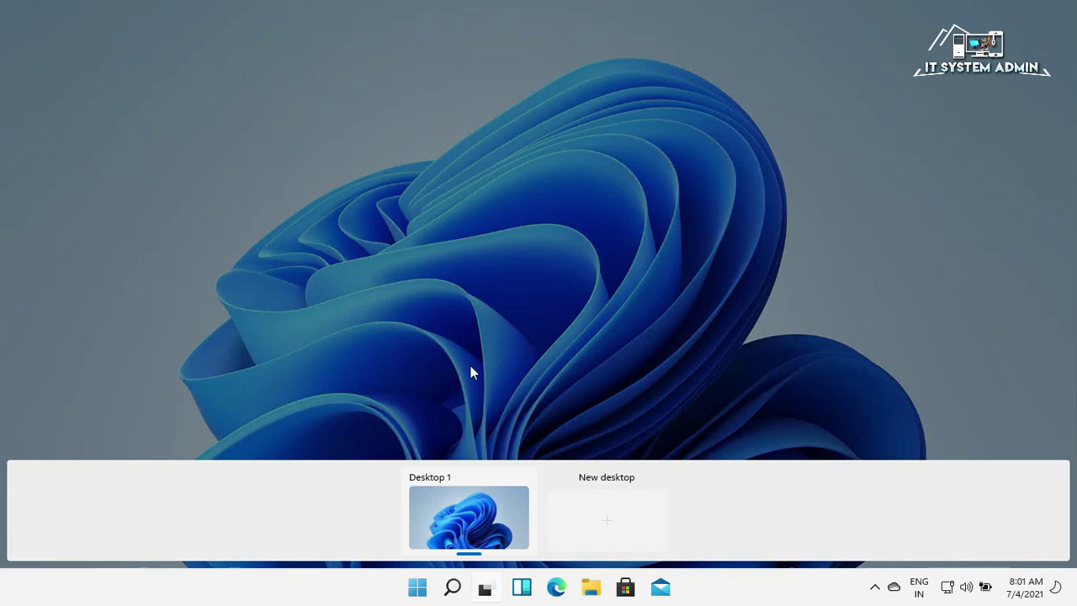
Close Task View, scroll through the Widgets news feed, then dismiss Widgets.
{"action": "left_click", "coordinate": [576, 302]}
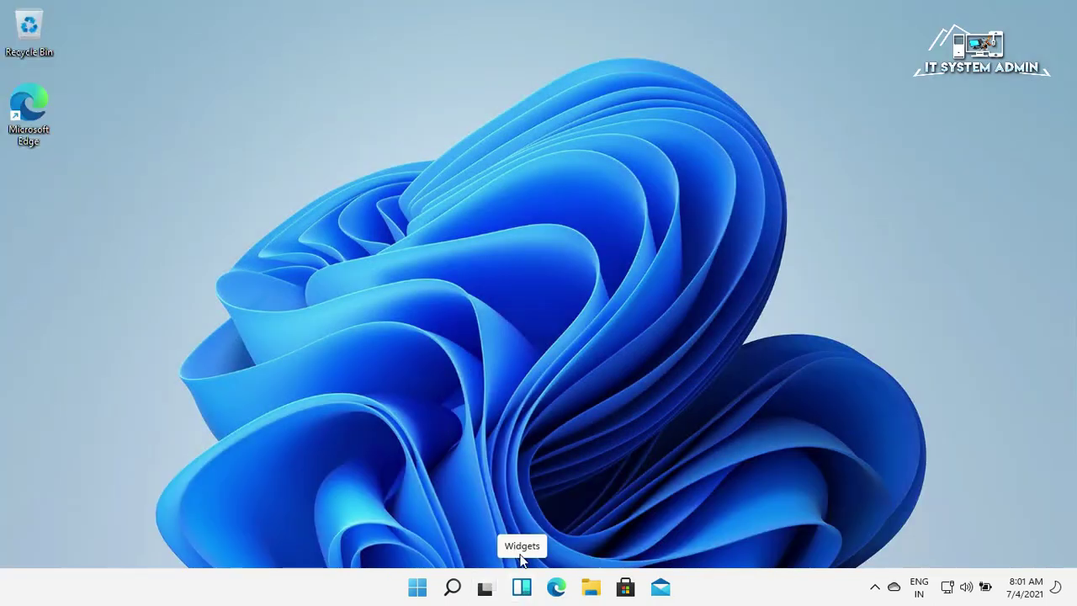
{"action": "left_click", "coordinate": [523, 587]}
{"action": "scroll", "coordinate": [205, 269], "scroll_direction": "down", "scroll_amount": 4}
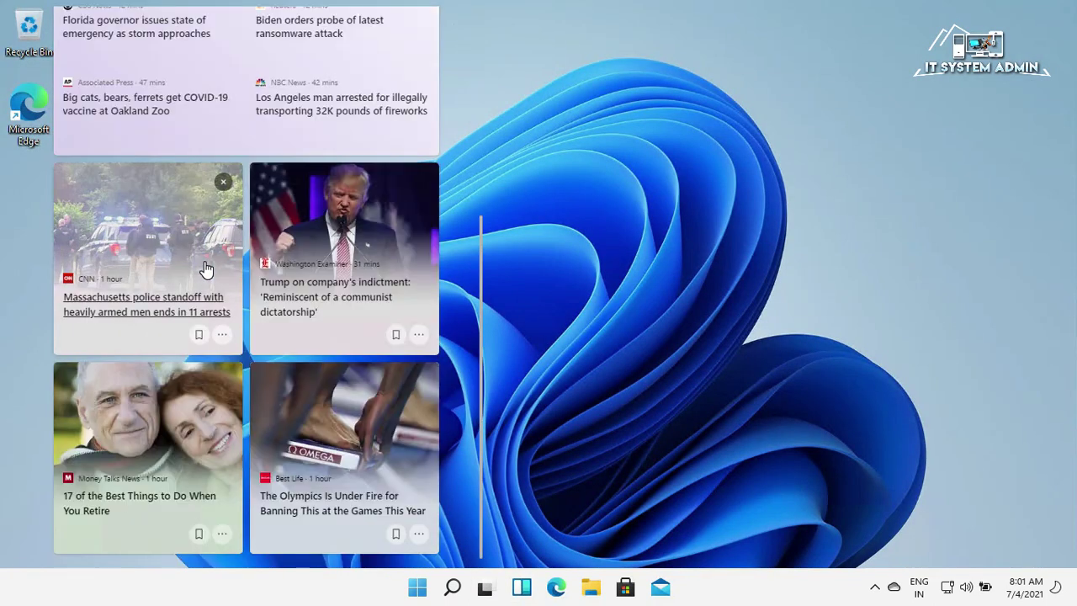
{"action": "scroll", "coordinate": [204, 269], "scroll_direction": "up", "scroll_amount": 4}
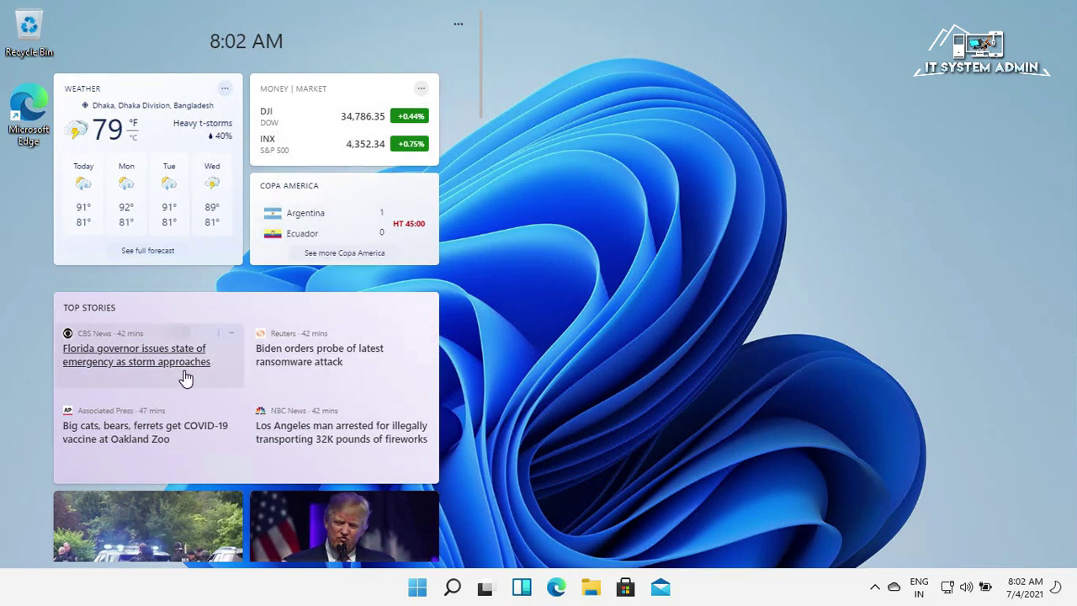
{"action": "scroll", "coordinate": [228, 368], "scroll_direction": "down", "scroll_amount": 8}
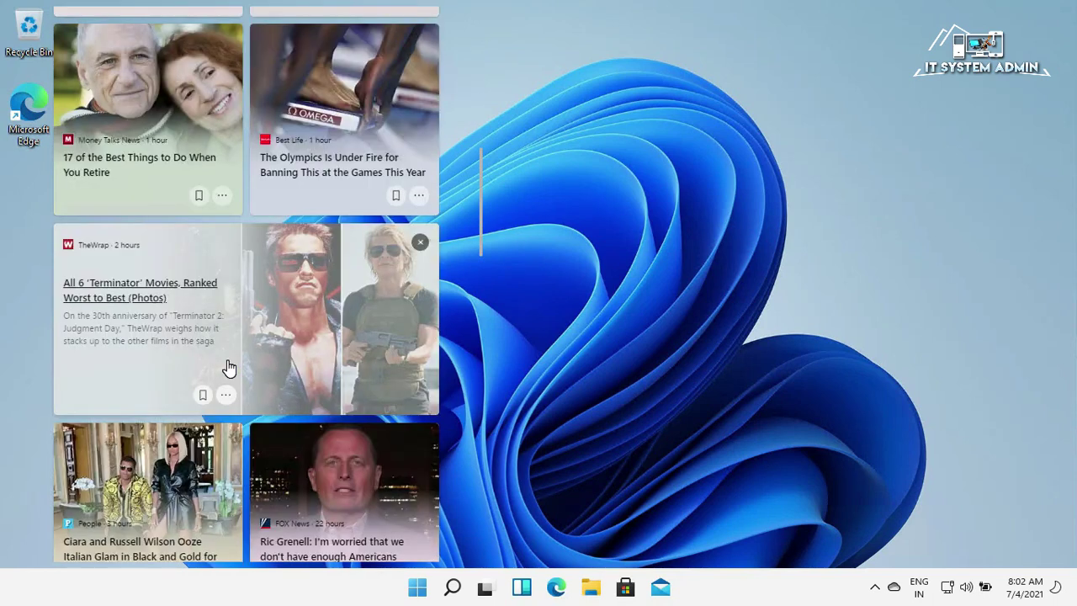
{"action": "scroll", "coordinate": [228, 367], "scroll_direction": "down", "scroll_amount": 8}
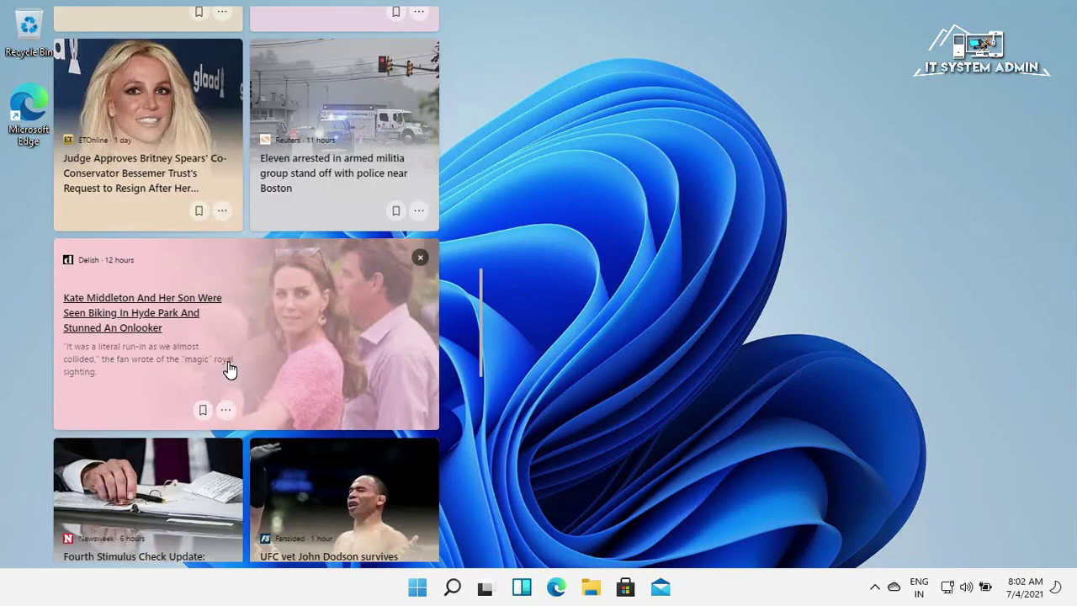
{"action": "scroll", "coordinate": [227, 365], "scroll_direction": "down", "scroll_amount": 10}
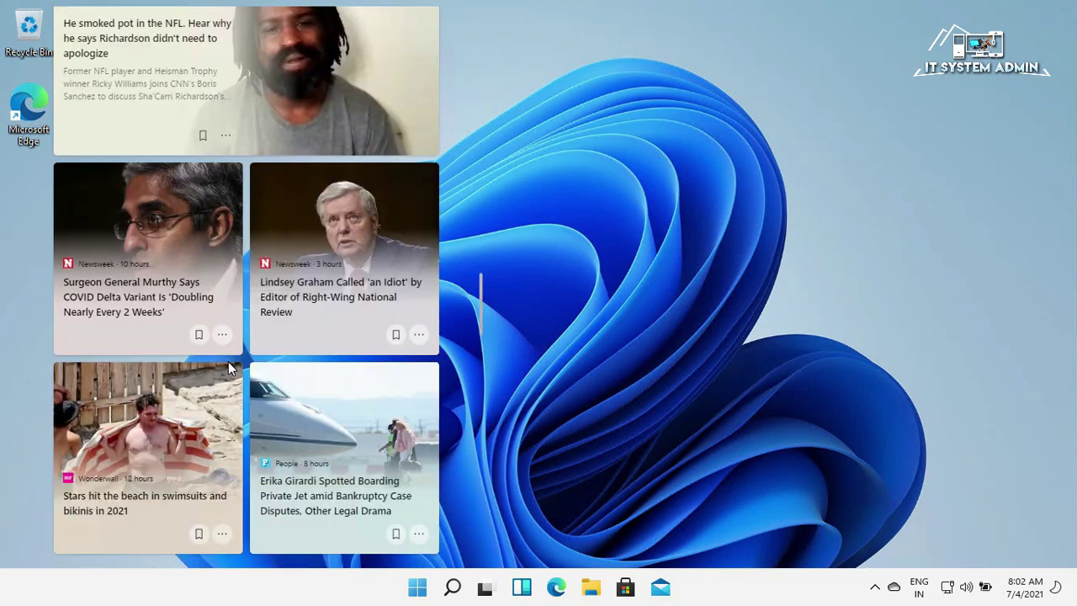
{"action": "left_click", "coordinate": [620, 258]}
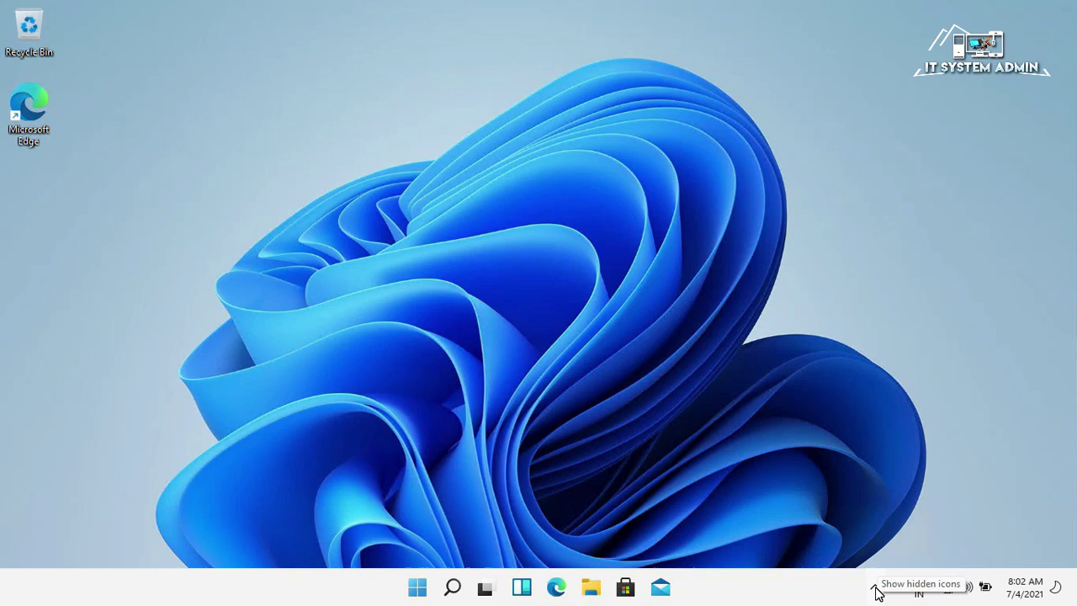
{"action": "left_click", "coordinate": [875, 587]}
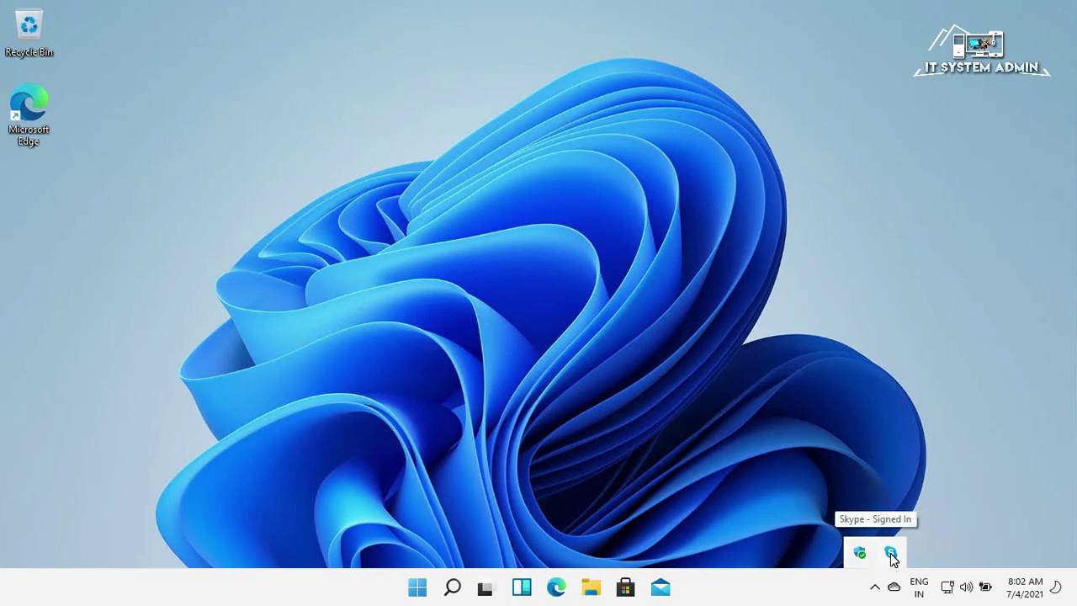
{"action": "left_click", "coordinate": [981, 477]}
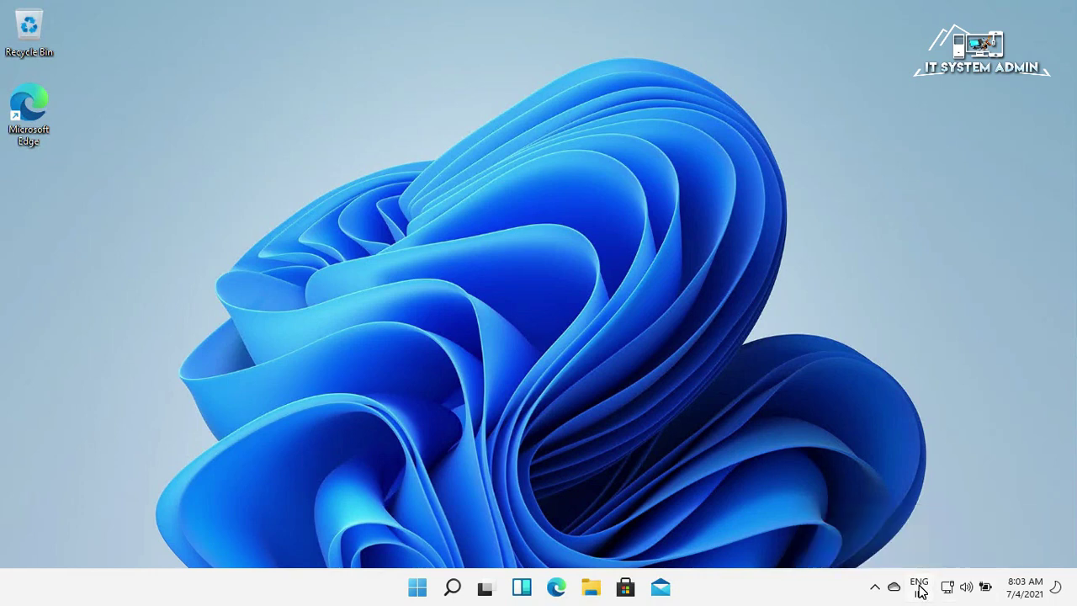
{"action": "left_click", "coordinate": [949, 591]}
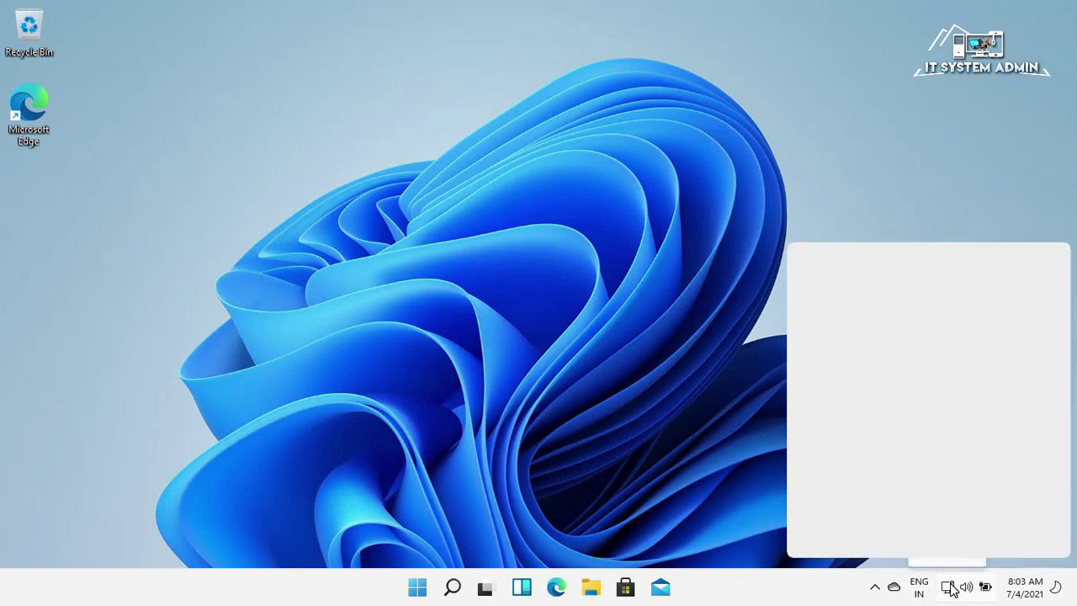
{"action": "left_click", "coordinate": [748, 454]}
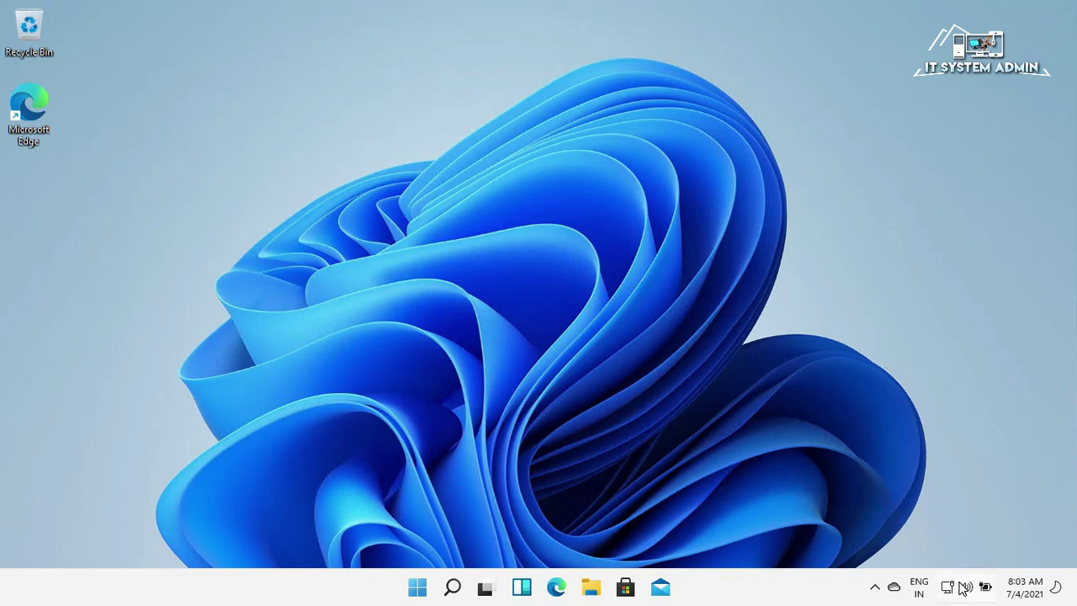
{"action": "mouse_move", "coordinate": [984, 584]}
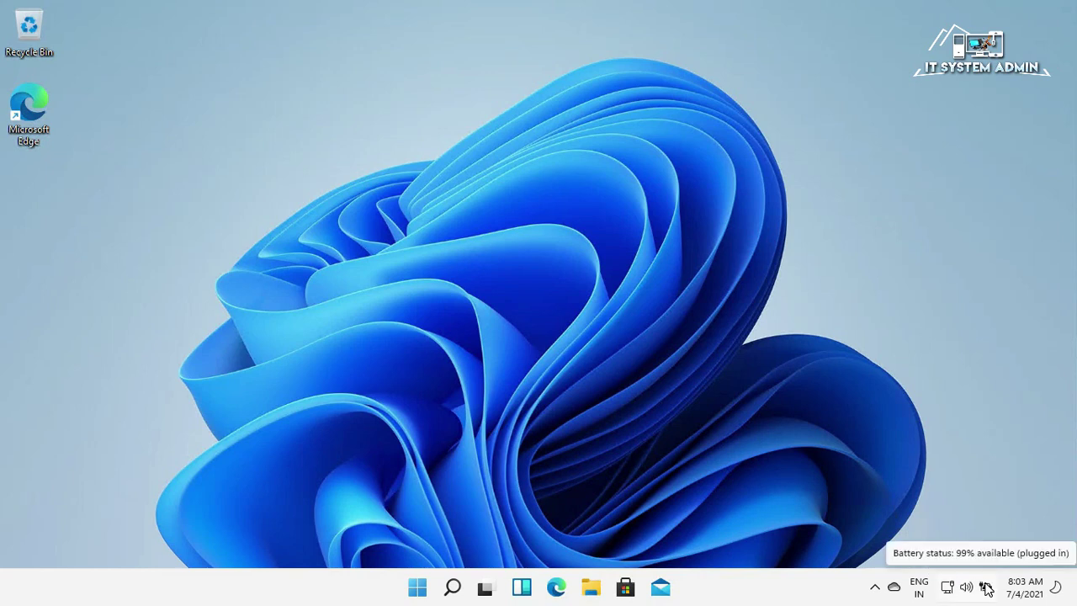
{"action": "mouse_move", "coordinate": [1031, 591]}
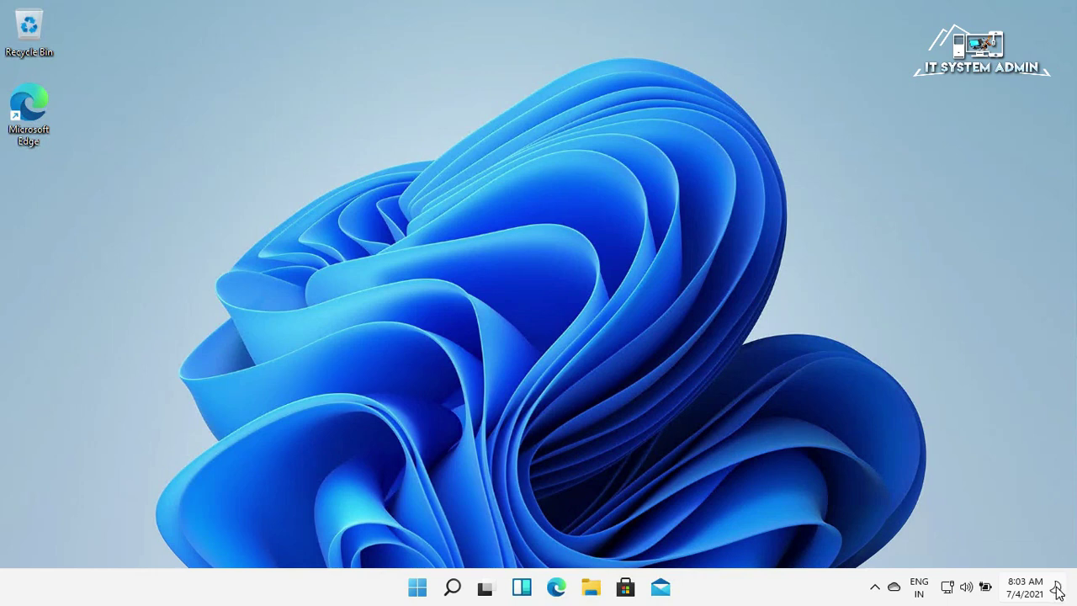
{"action": "left_click", "coordinate": [1057, 592]}
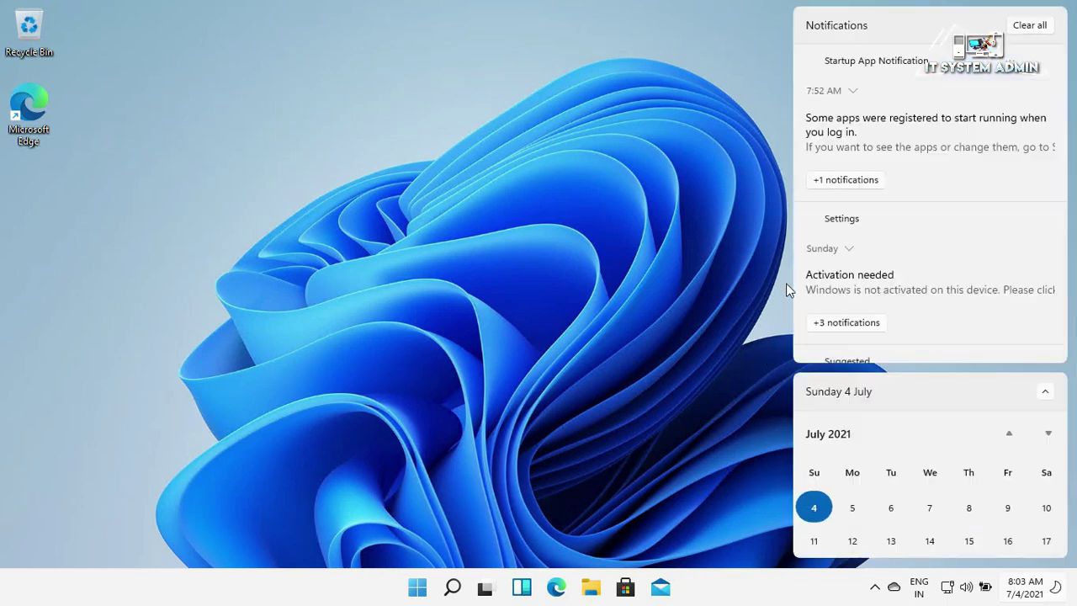
{"action": "left_click", "coordinate": [569, 140]}
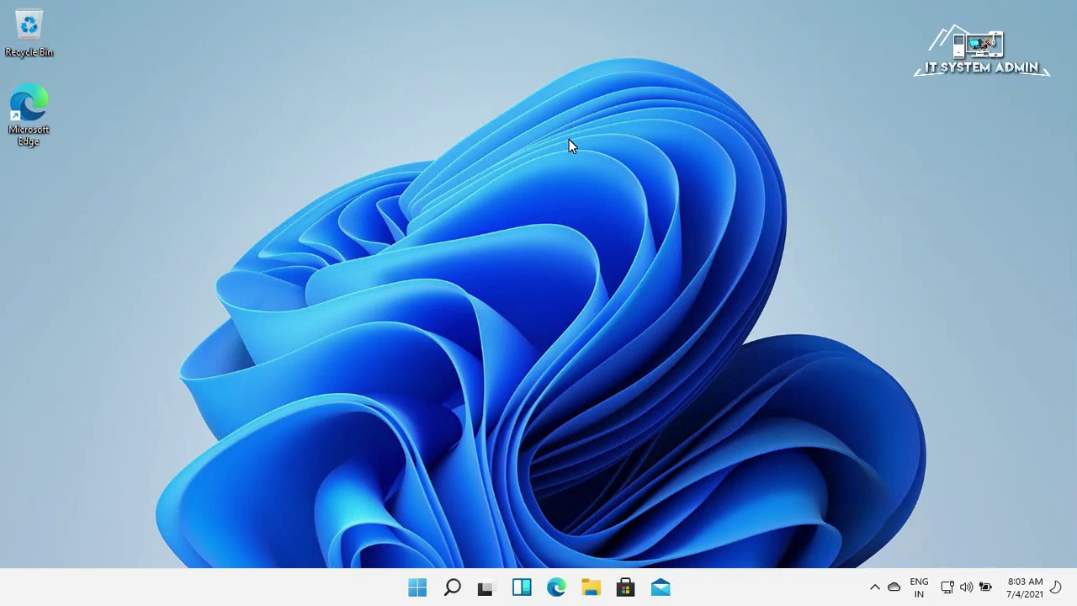